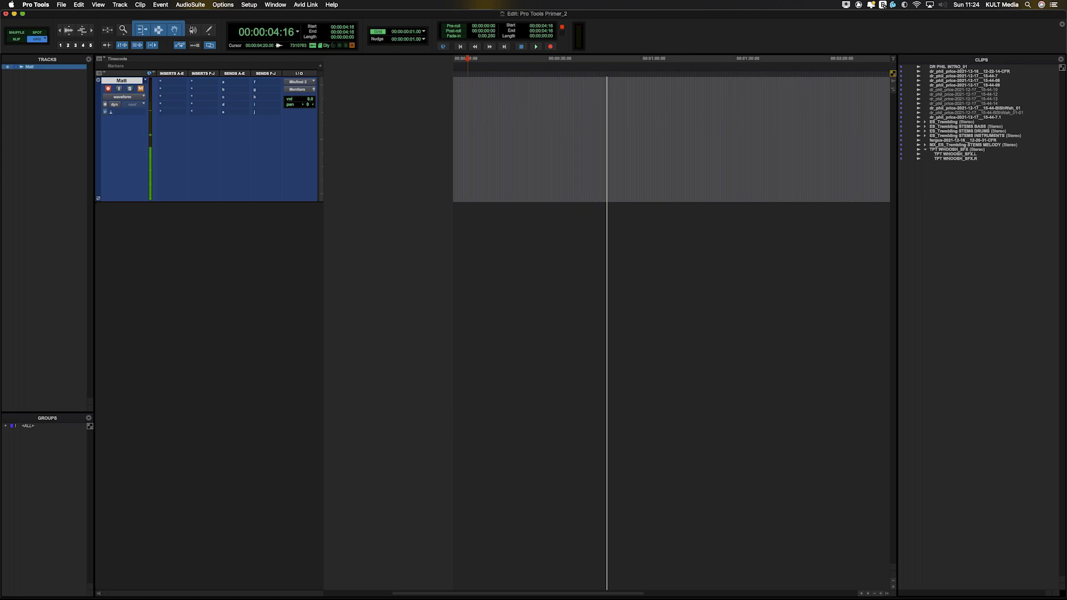
Step: Confirm the Matt track's input is Mic/Inst 2 and leave the record mode unchanged
{"action": "left_click", "coordinate": [301, 83]}
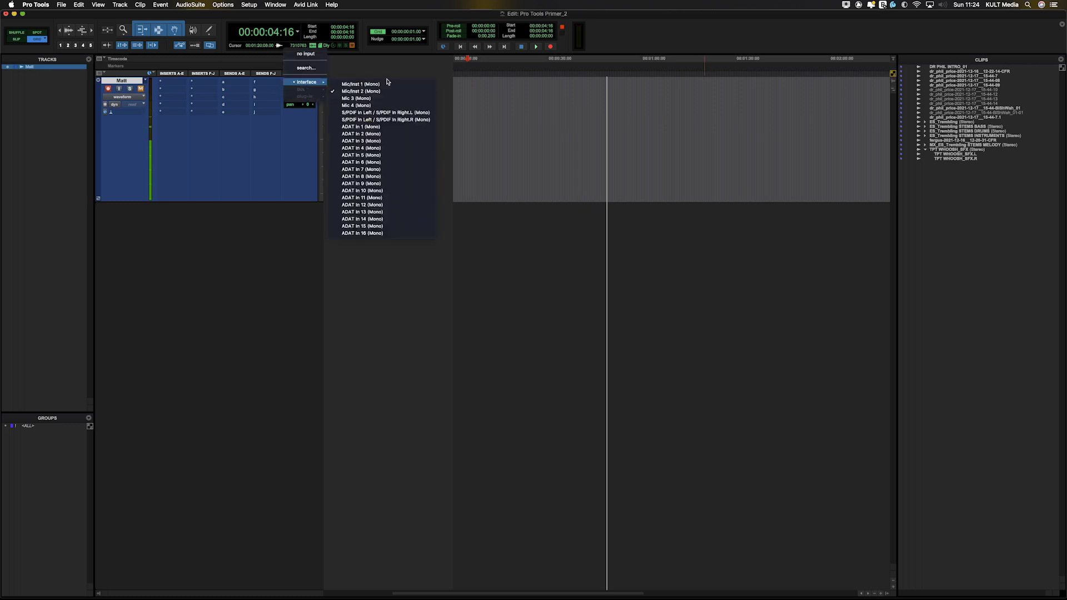
{"action": "left_click", "coordinate": [290, 145]}
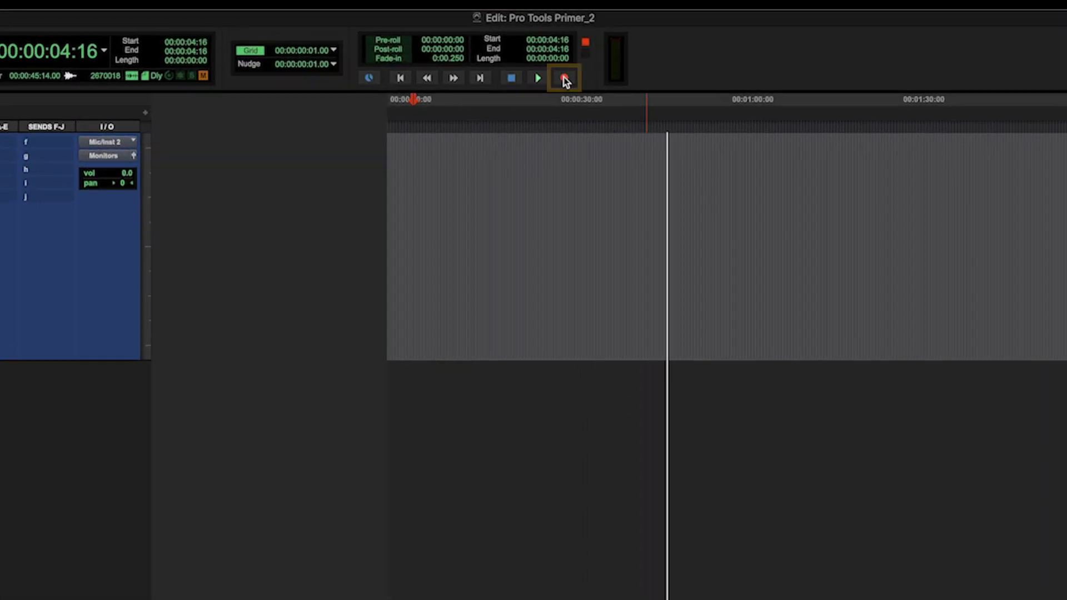
{"action": "right_click", "coordinate": [565, 78]}
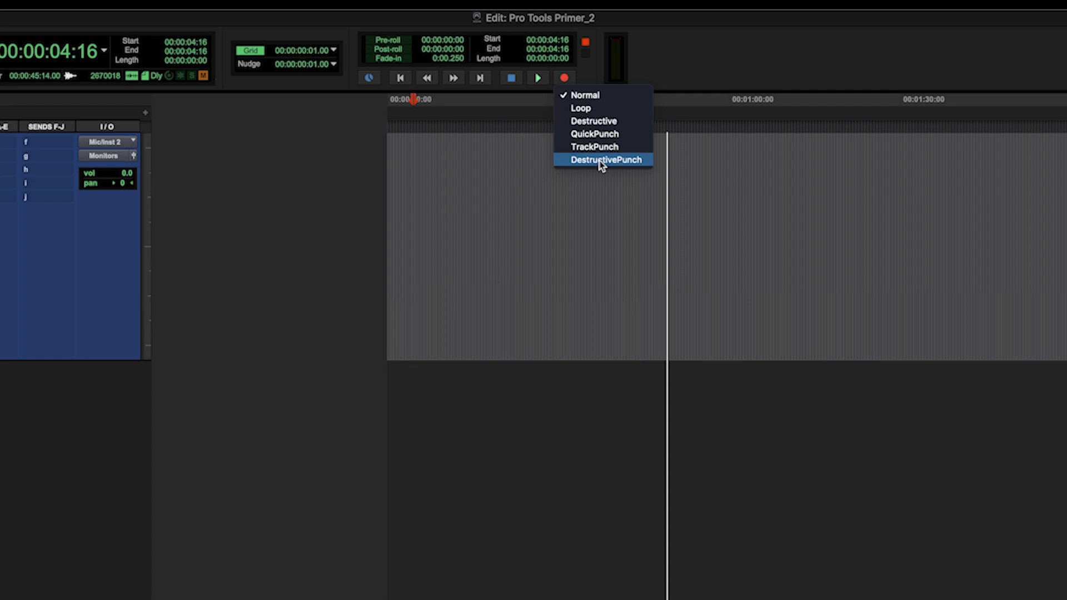
{"action": "left_click", "coordinate": [420, 167]}
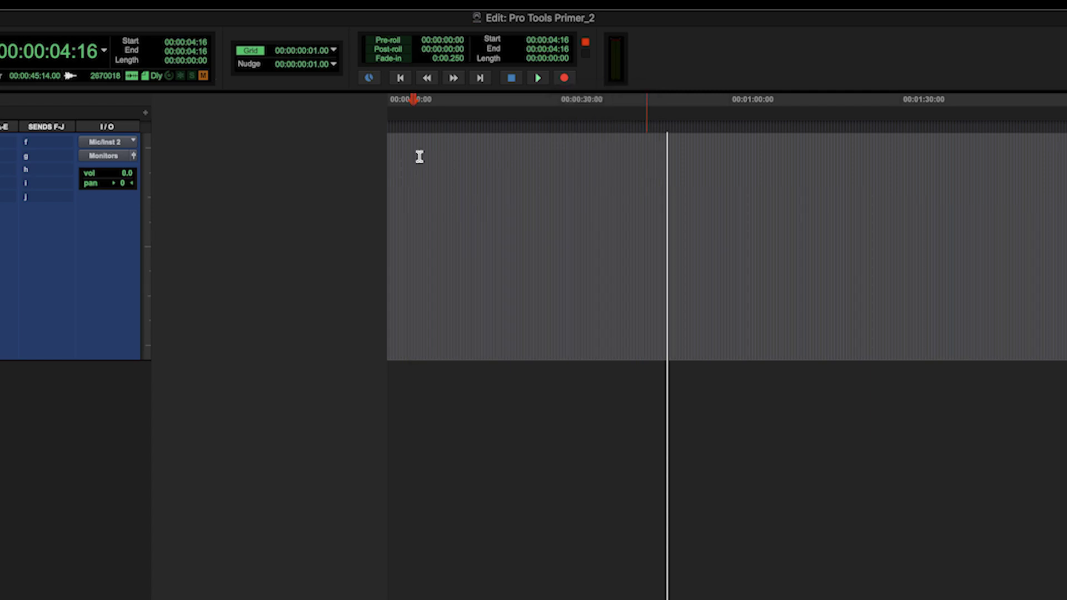
Step: Record the roughly 28-second take Matt_01 in Normal mode starting at 00:00:05:18
{"action": "left_click", "coordinate": [419, 160]}
{"action": "key", "text": "super+bracketright"}
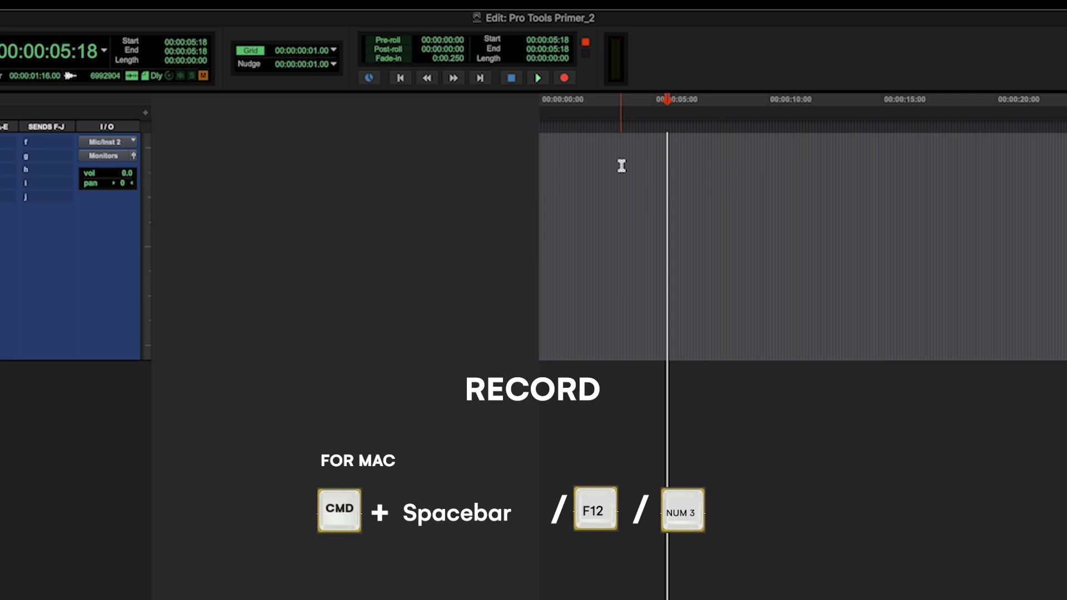
{"action": "key", "text": "super+space"}
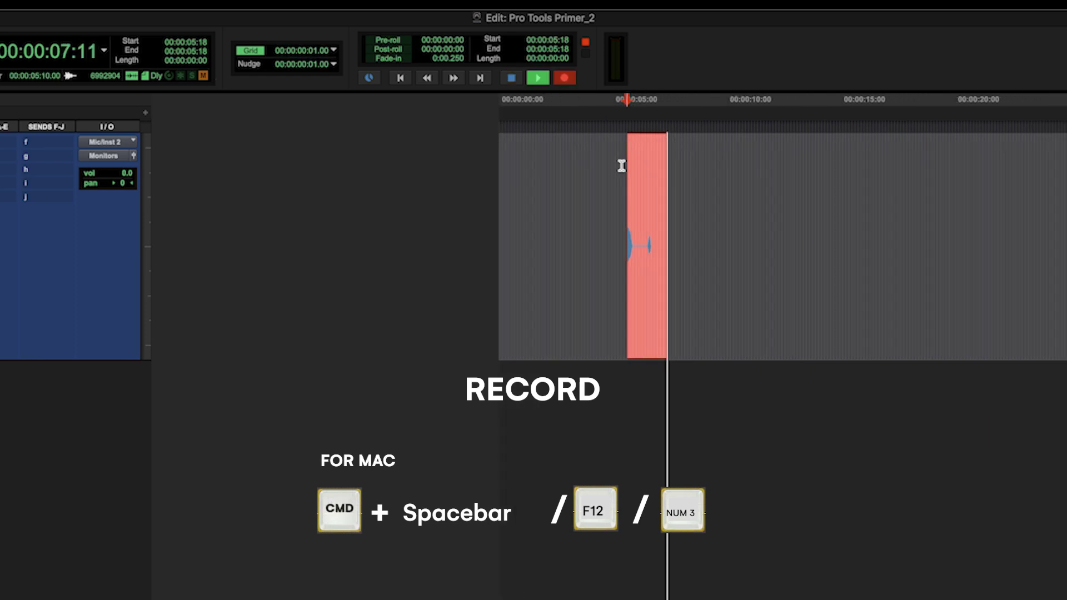
{"action": "key", "text": "super+bracketright"}
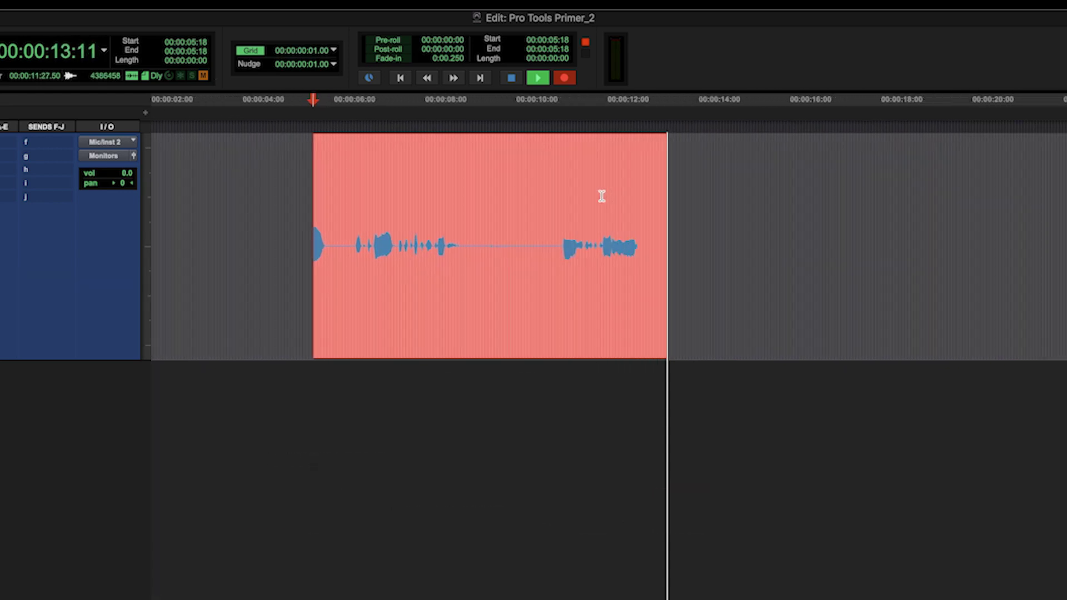
{"action": "key", "text": "F12"}
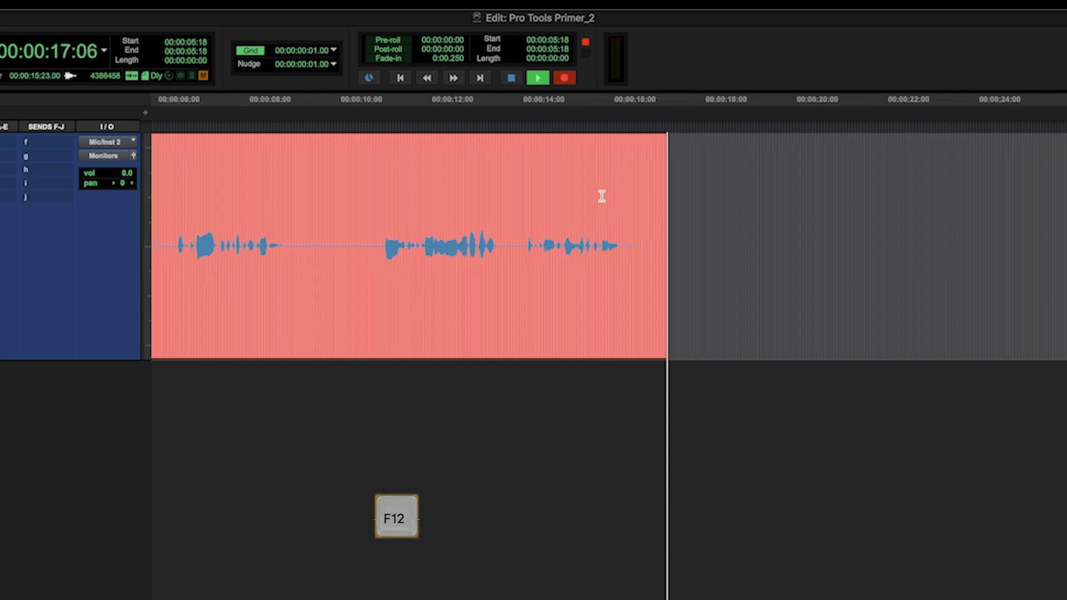
{"action": "key", "text": "KP_3"}
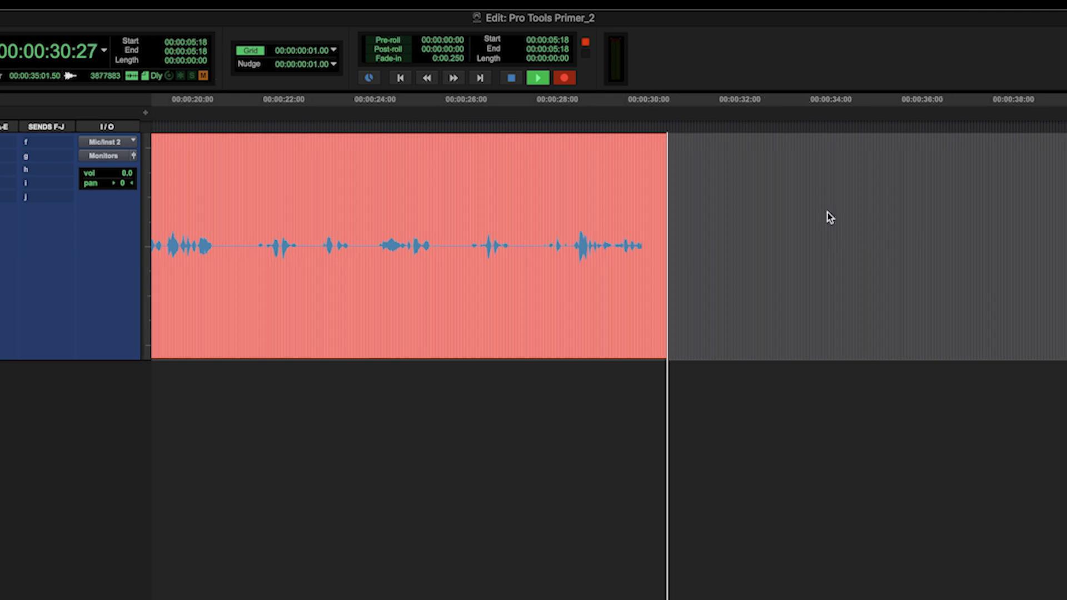
{"action": "left_click", "coordinate": [603, 195]}
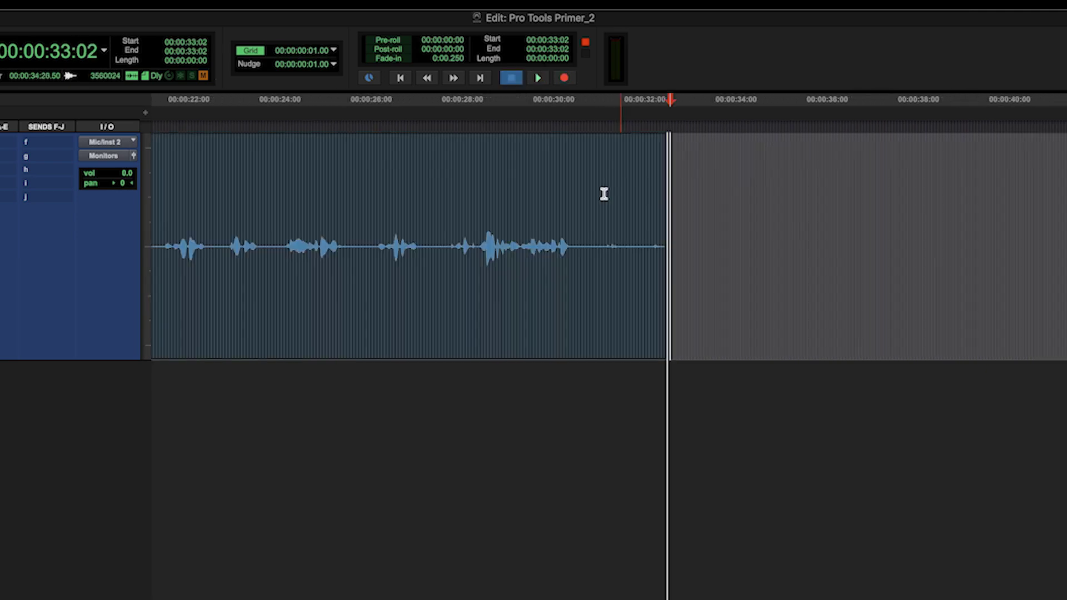
Step: Record a second take, Matt_02, starting at 00:00:26:11
{"action": "key", "text": "r"}
{"action": "key", "text": "r"}
{"action": "key", "text": "r"}
{"action": "left_click", "coordinate": [626, 207]}
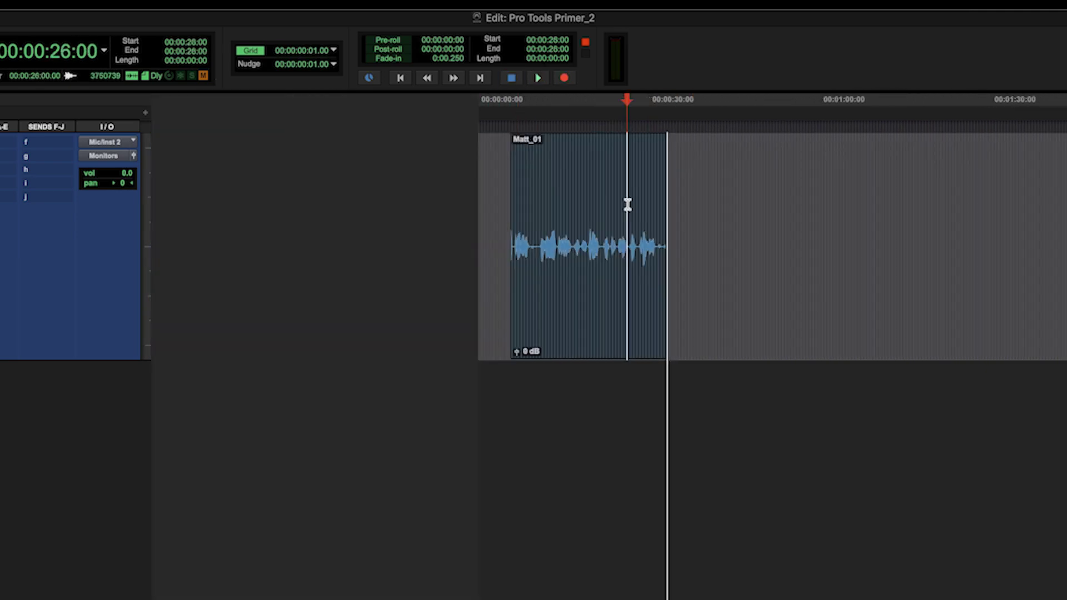
{"action": "left_click", "coordinate": [617, 195]}
{"action": "key", "text": "t"}
{"action": "key", "text": "t"}
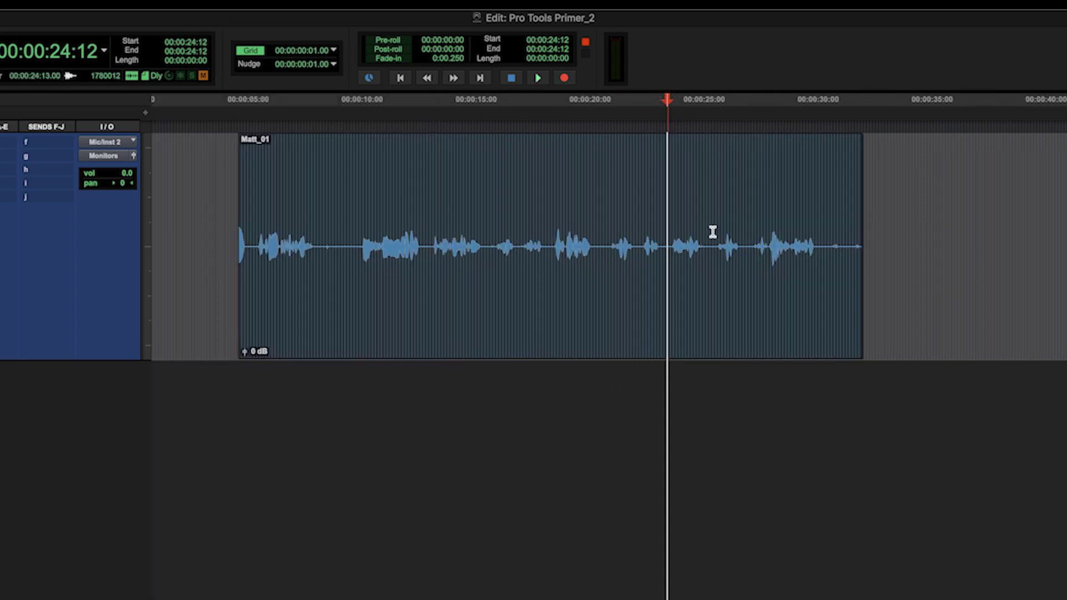
{"action": "left_click", "coordinate": [712, 222]}
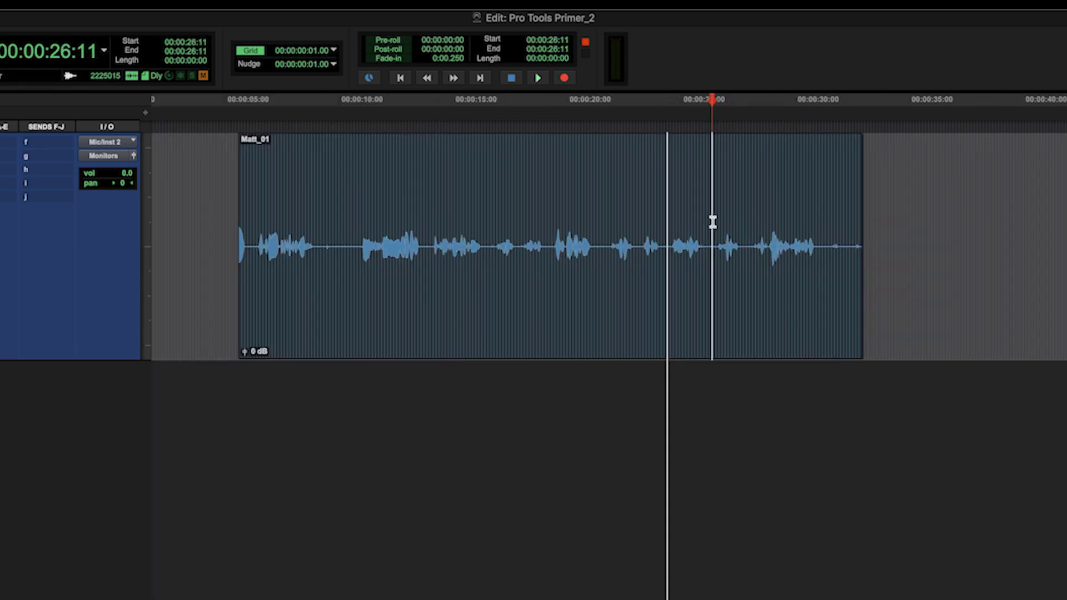
{"action": "key", "text": "super+space"}
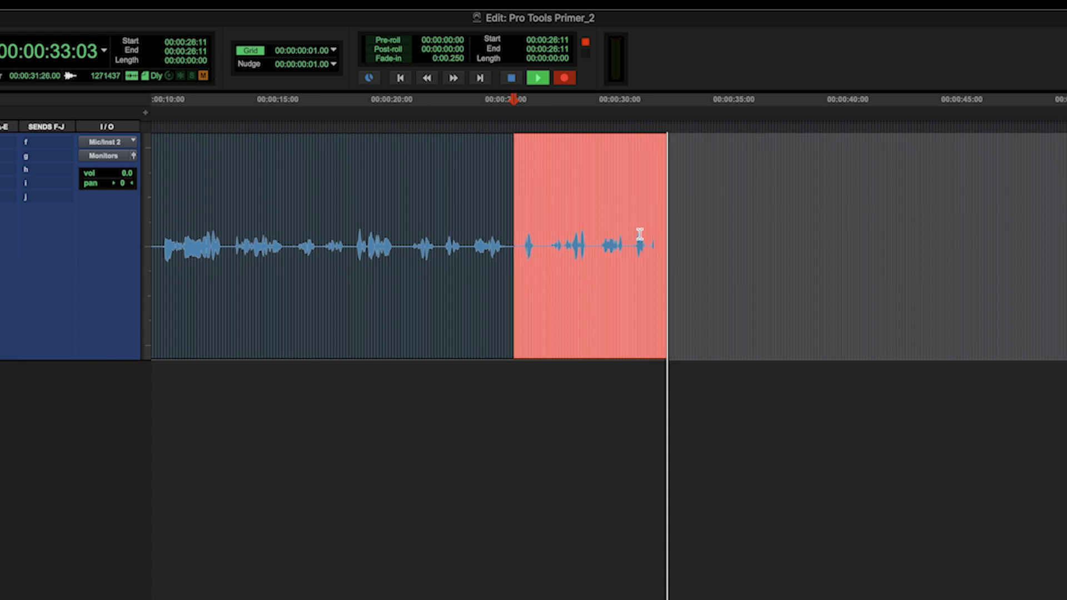
{"action": "key", "text": "space"}
Step: Move the Matt_02 clip so it begins at about 00:00:33:05, after Matt_01
{"action": "left_click", "coordinate": [543, 311]}
{"action": "double_click", "coordinate": [493, 243]}
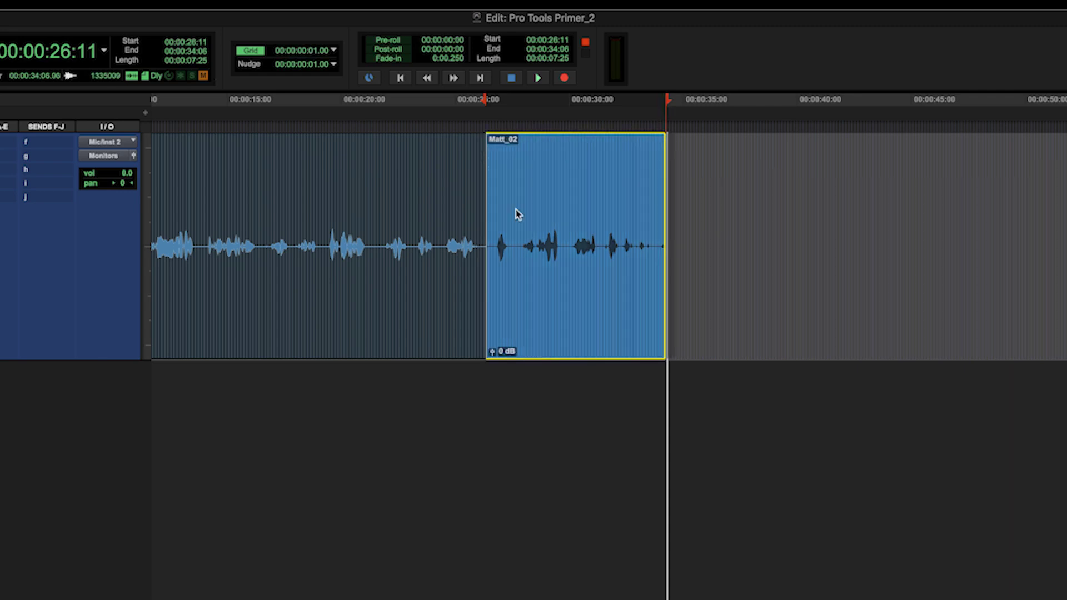
{"action": "left_click", "coordinate": [398, 208]}
{"action": "key", "text": "r"}
{"action": "left_click", "coordinate": [520, 208]}
{"action": "left_click_drag", "start_coordinate": [625, 311], "coordinate": [729, 312]}
Step: Switch to Loop record mode and loop-record over 00:00:44:28–00:00:50:22 after Matt_02
{"action": "right_click", "coordinate": [564, 80]}
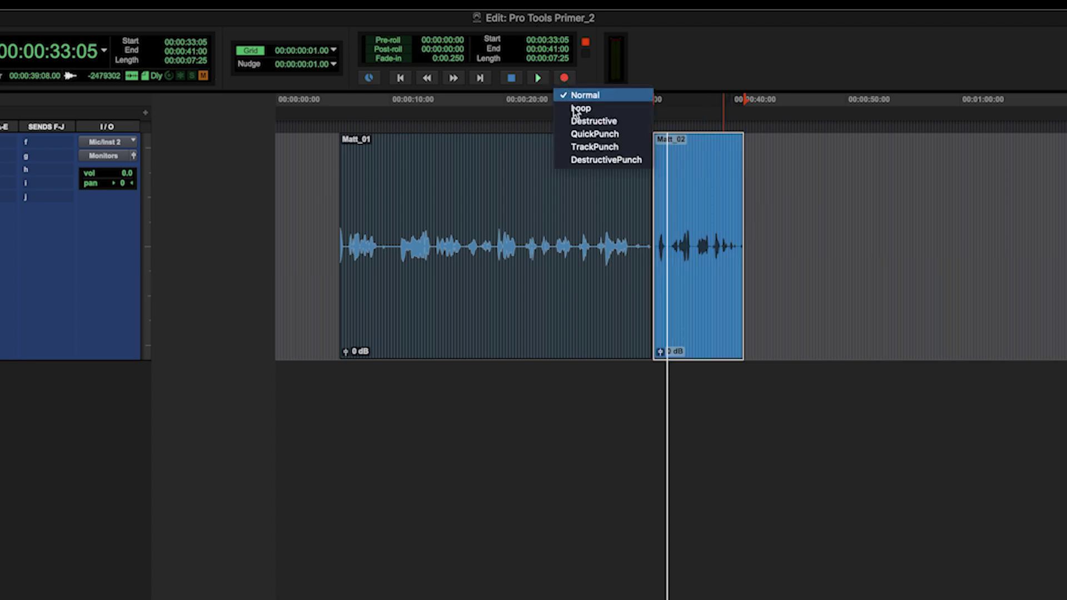
{"action": "left_click", "coordinate": [577, 108]}
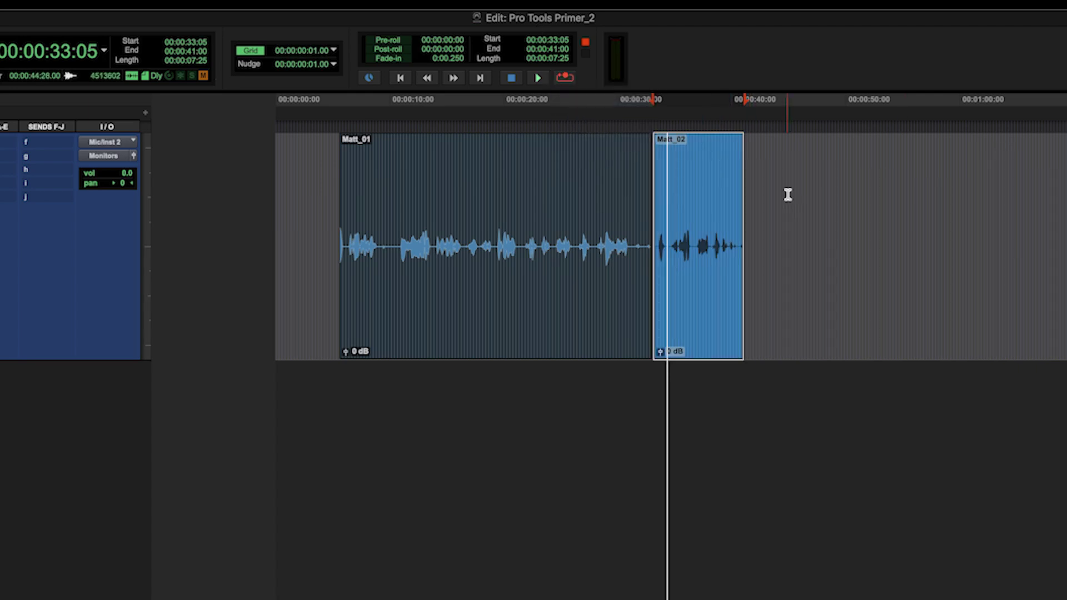
{"action": "left_click_drag", "start_coordinate": [787, 194], "coordinate": [900, 198]}
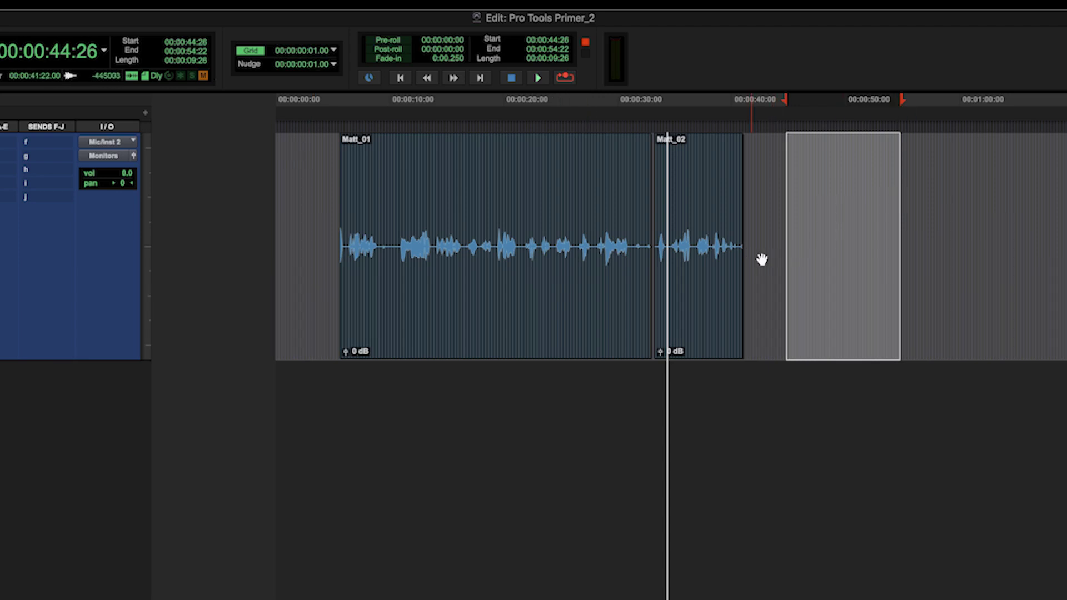
{"action": "left_click_drag", "start_coordinate": [788, 221], "coordinate": [854, 230]}
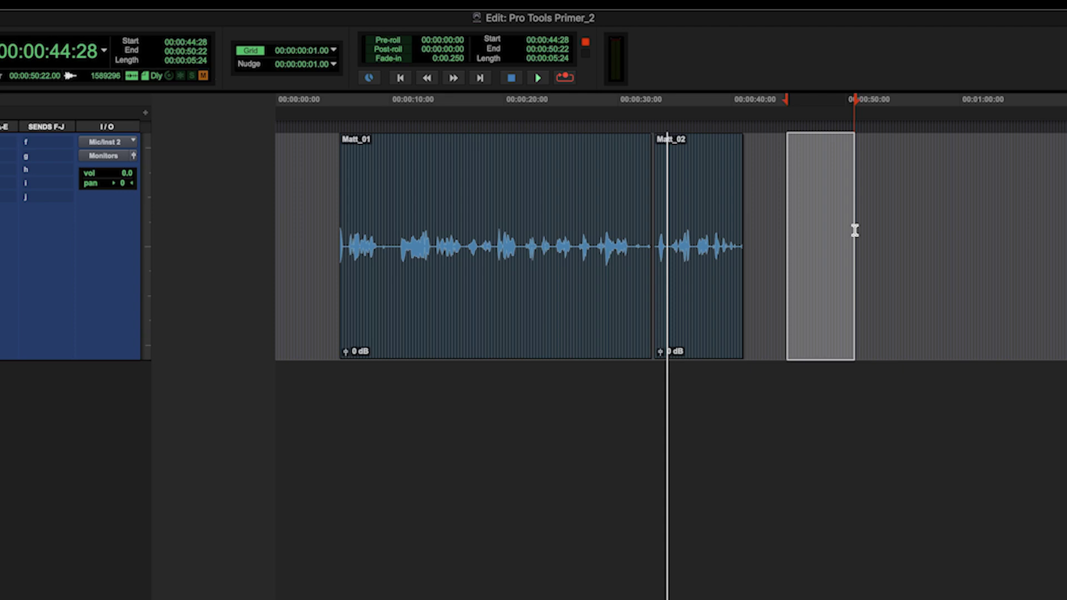
{"action": "key", "text": "super+space"}
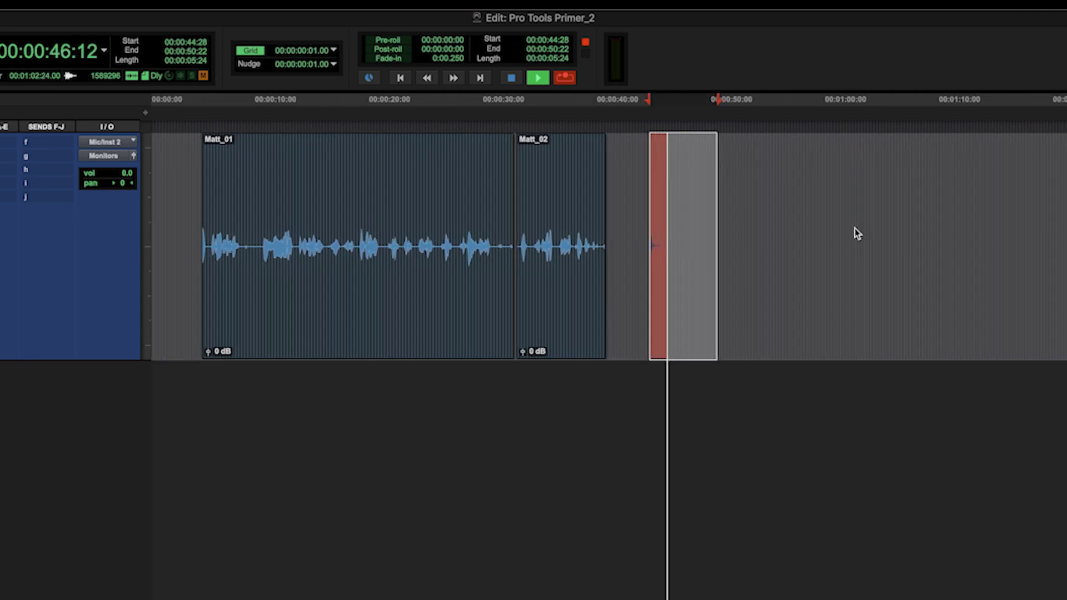
Step: Stop the loop pass to create Matt_03-02 and switch back to Normal record mode
{"action": "key", "text": "space"}
{"action": "right_click", "coordinate": [563, 81]}
{"action": "left_click", "coordinate": [588, 93]}
Step: Record the next take, Matt_04, from 00:00:52:16
{"action": "left_click_drag", "start_coordinate": [733, 187], "coordinate": [784, 190]}
{"action": "key", "text": "super+space"}
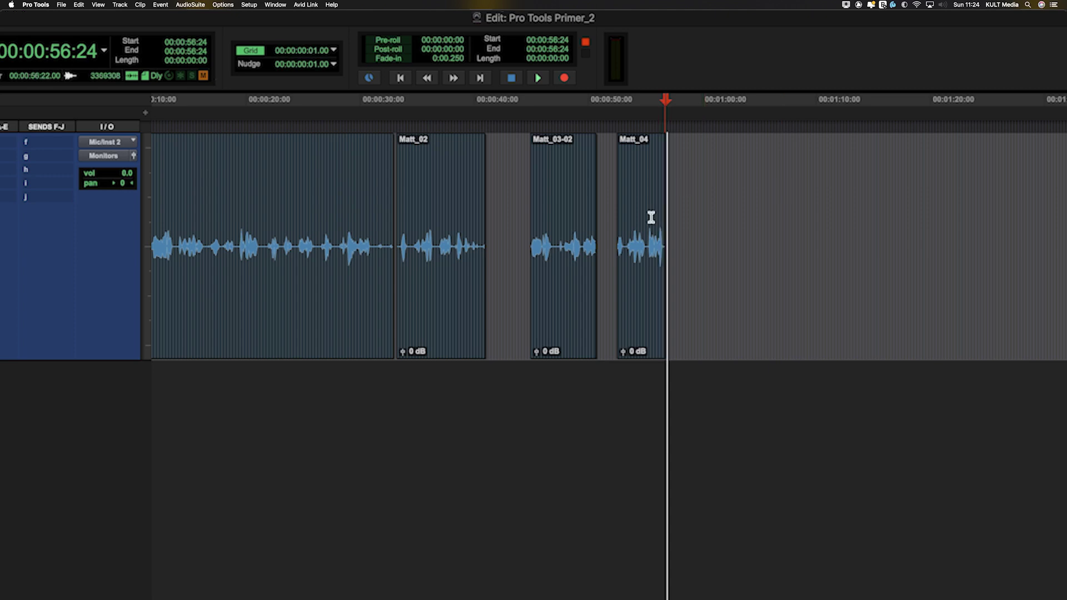
{"action": "right_click", "coordinate": [564, 78]}
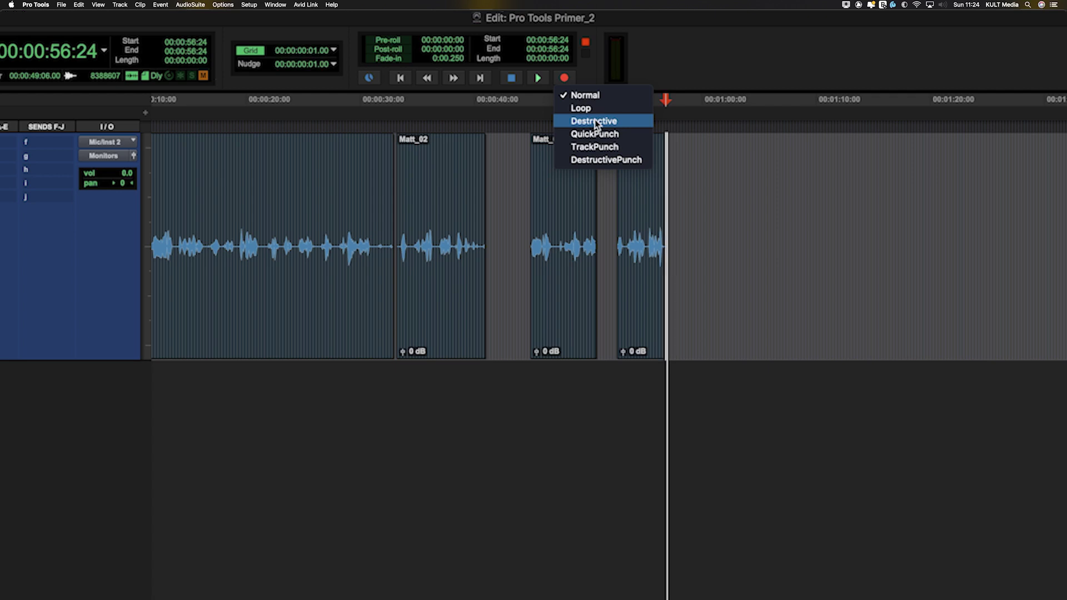
Step: Switch to Destructive mode and record over a range from 46:00 inside Matt_03-02
{"action": "left_click", "coordinate": [552, 289]}
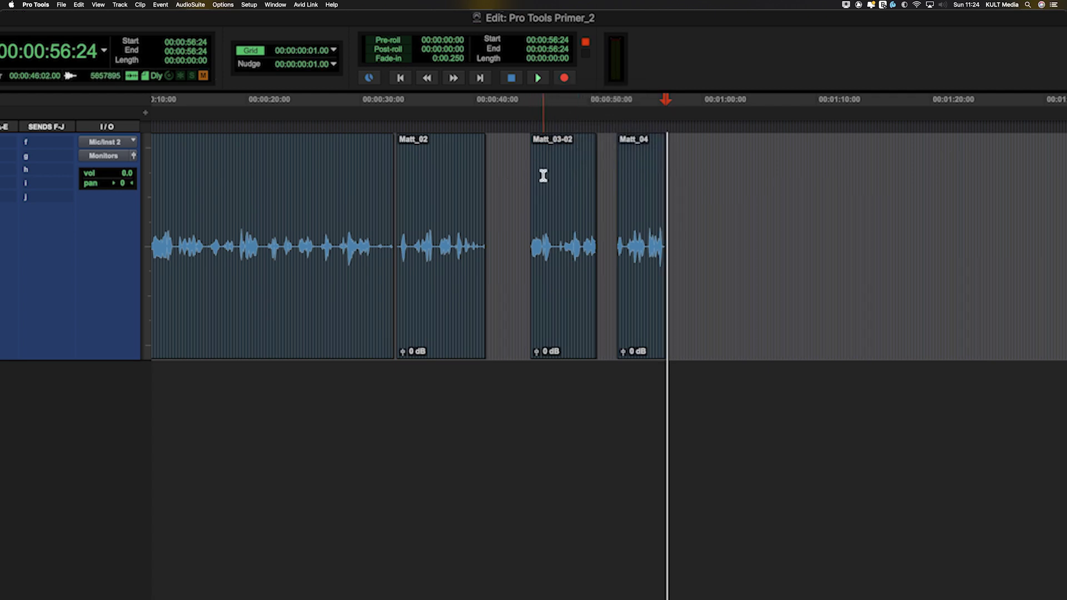
{"action": "left_click_drag", "start_coordinate": [542, 176], "coordinate": [582, 179]}
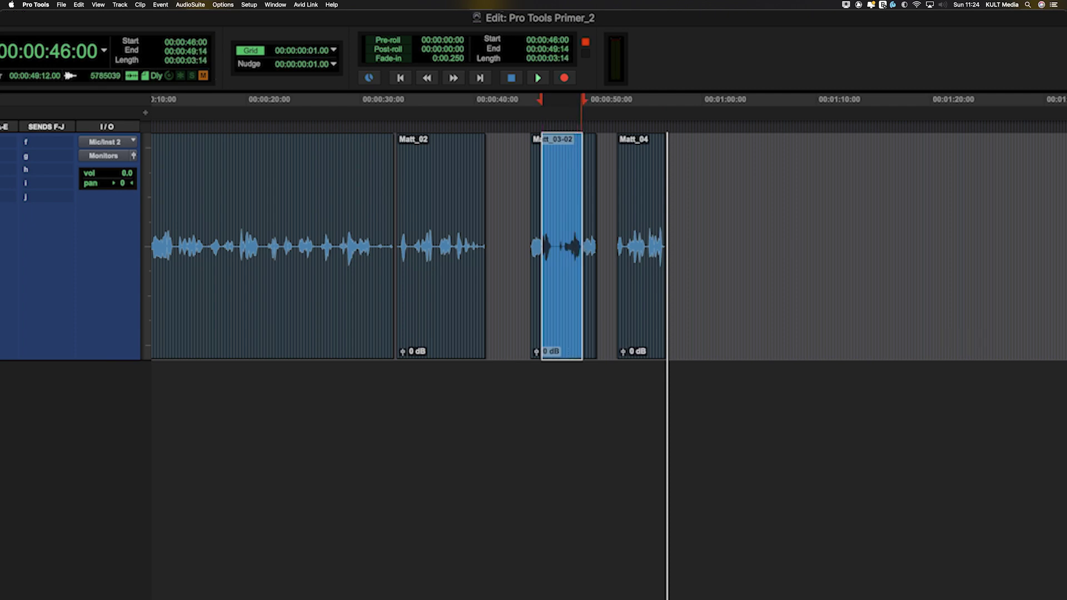
{"action": "right_click", "coordinate": [561, 80]}
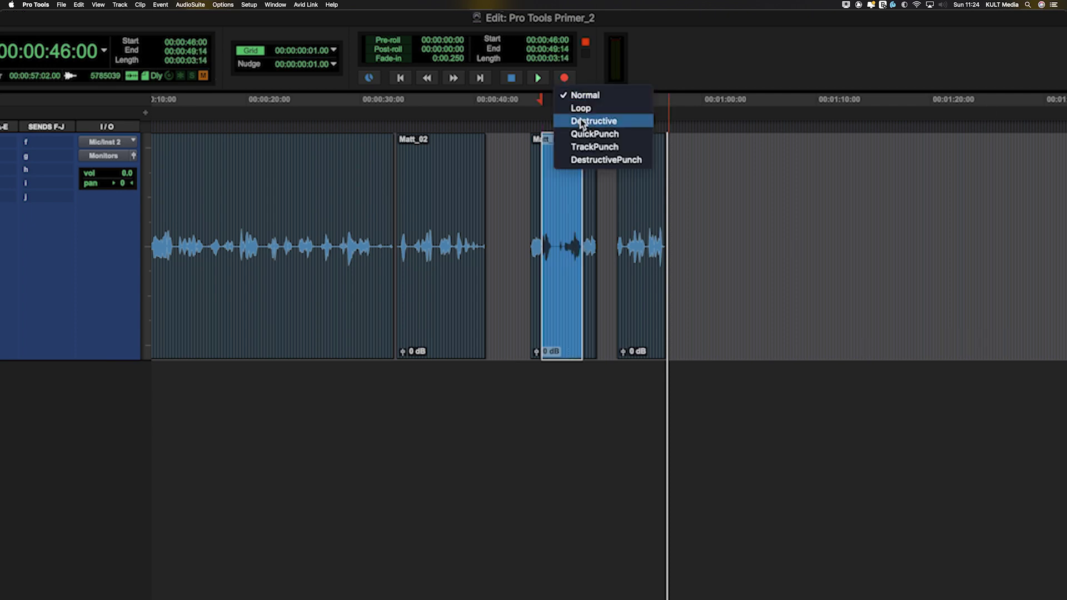
{"action": "left_click", "coordinate": [573, 97]}
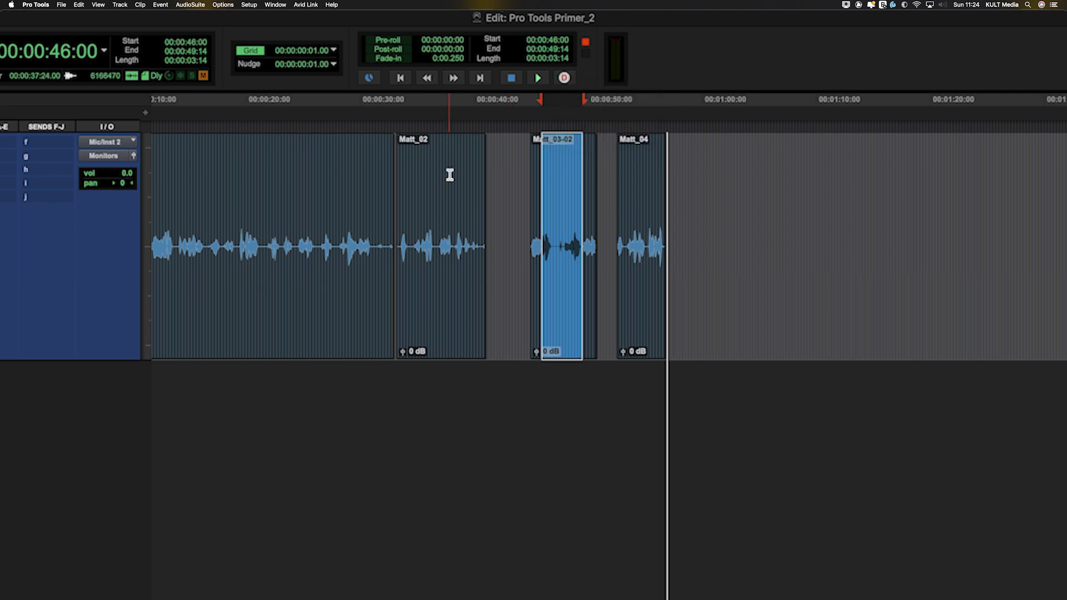
{"action": "key", "text": "super+space"}
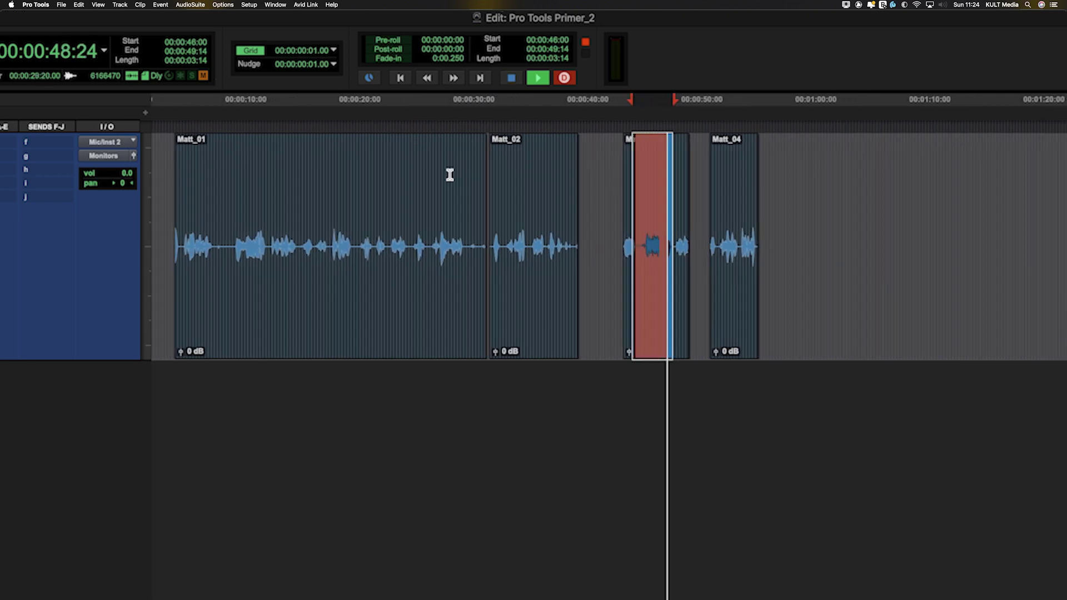
{"action": "key", "text": "space"}
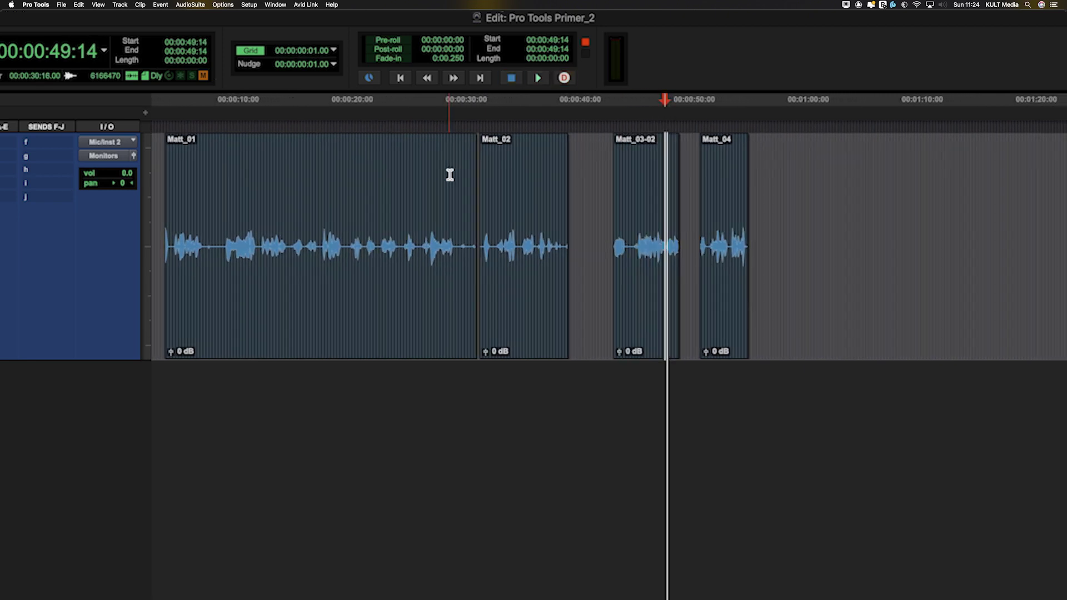
{"action": "left_click", "coordinate": [649, 200]}
Step: Zoom in and select 00:00:53:10–00:00:55:01 inside Matt_04
{"action": "key", "text": "super+bracketright"}
{"action": "key", "text": "super+bracketright"}
{"action": "key", "text": "super+bracketright"}
{"action": "key", "text": "super+bracketleft"}
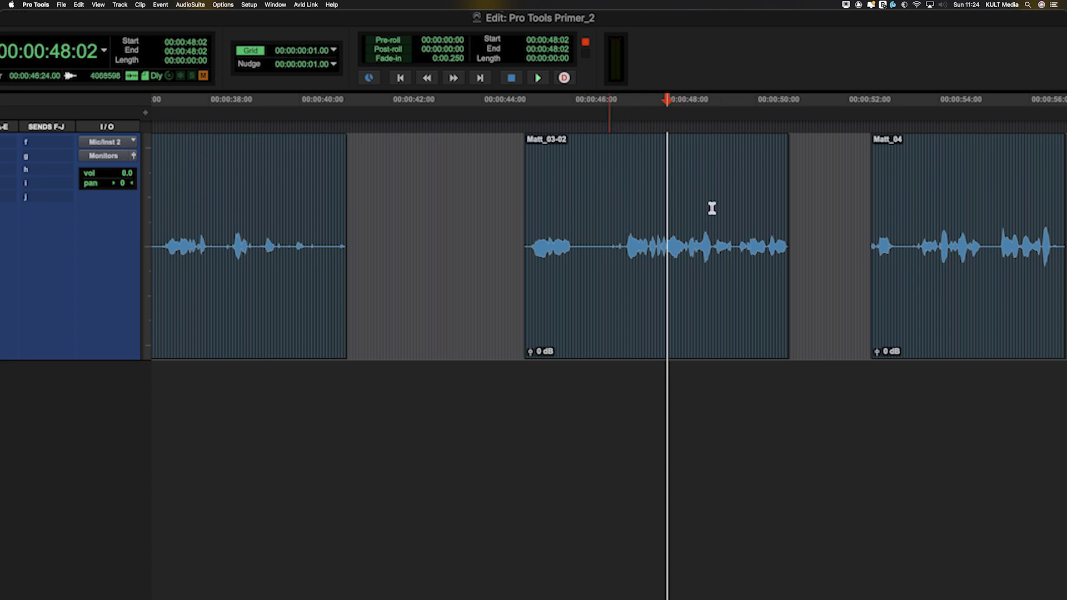
{"action": "mouse_move", "coordinate": [612, 211]}
{"action": "left_mouse_down"}
{"action": "mouse_move", "coordinate": [759, 214]}
{"action": "mouse_move", "coordinate": [617, 214]}
{"action": "left_mouse_up"}
{"action": "left_click", "coordinate": [655, 320]}
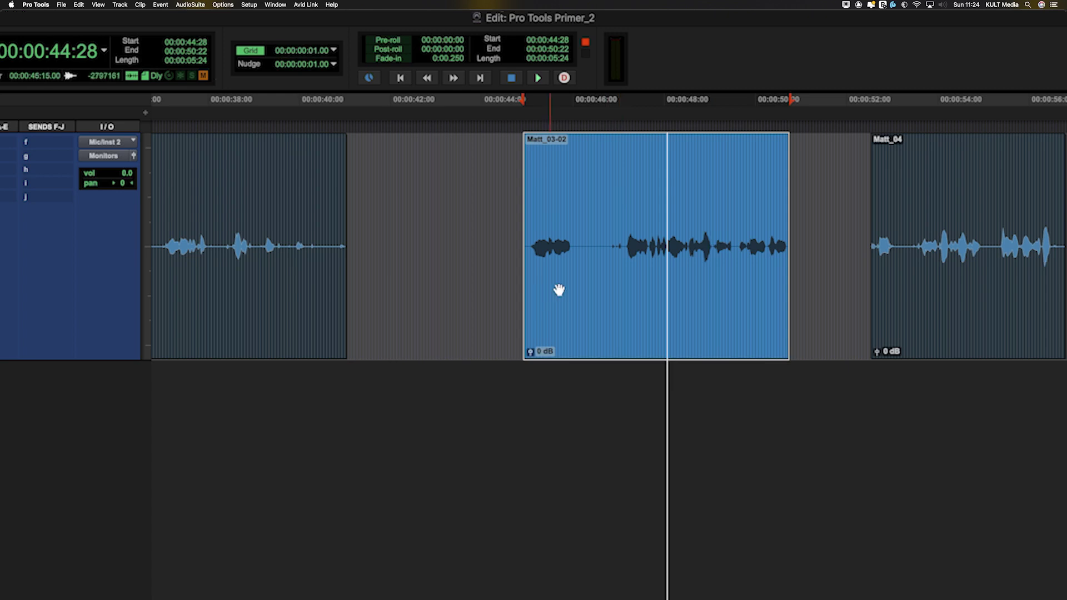
{"action": "left_click_drag", "start_coordinate": [586, 191], "coordinate": [704, 195]}
{"action": "left_click", "coordinate": [625, 214]}
{"action": "left_click", "coordinate": [907, 178]}
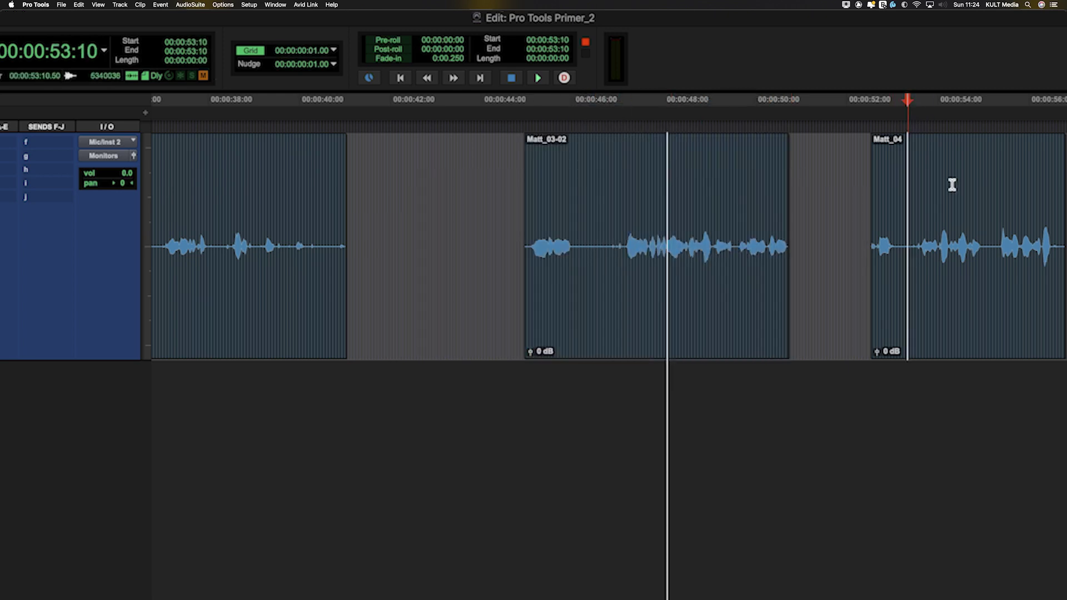
{"action": "left_click_drag", "start_coordinate": [952, 185], "coordinate": [985, 185]}
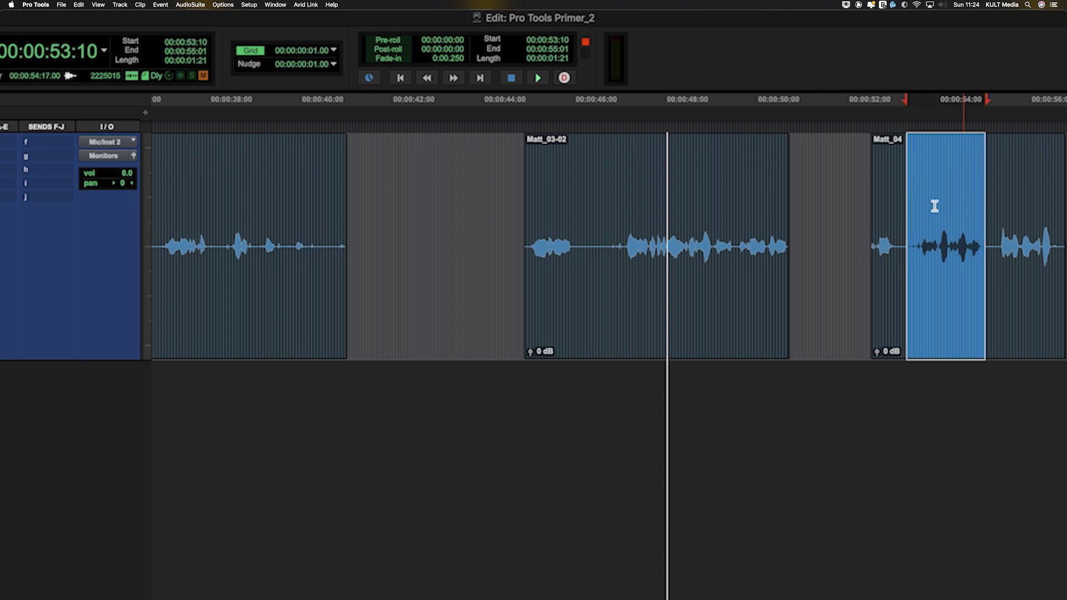
Step: Record Matt_05 over that range in Normal mode, then try moving it and undo the move
{"action": "right_click", "coordinate": [565, 78]}
{"action": "left_click", "coordinate": [589, 97]}
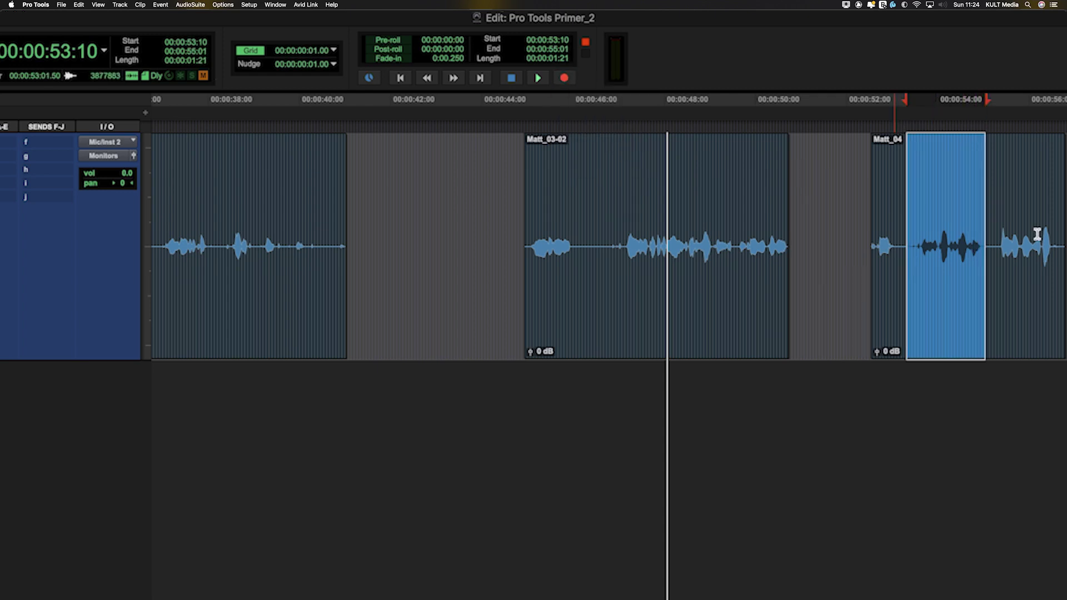
{"action": "left_click", "coordinate": [565, 78]}
{"action": "key", "text": "KP_3"}
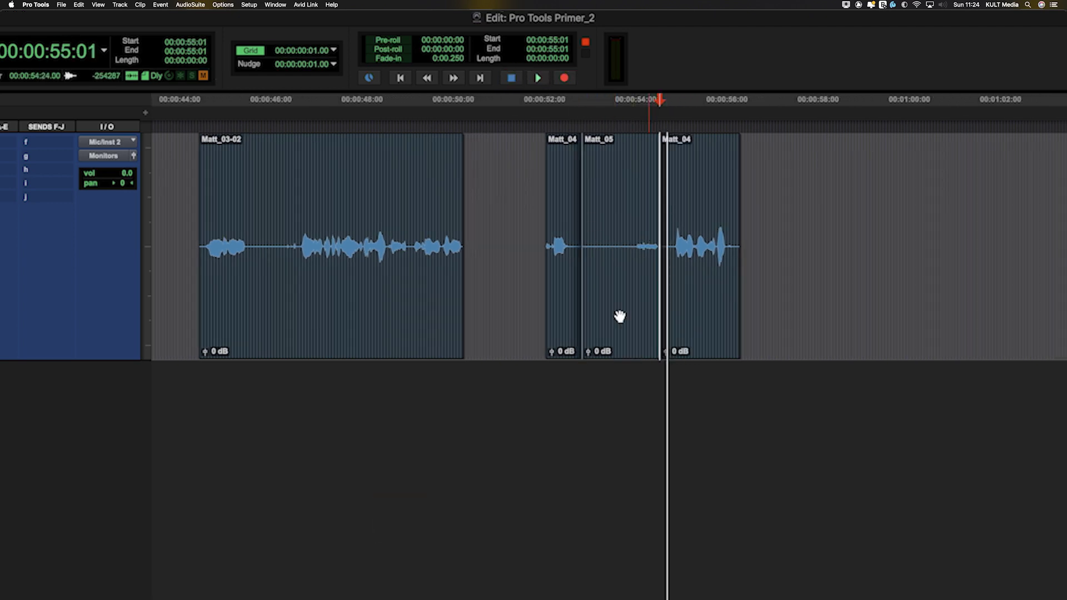
{"action": "left_click_drag", "start_coordinate": [619, 316], "coordinate": [821, 302]}
{"action": "left_click_drag", "start_coordinate": [849, 368], "coordinate": [849, 368]}
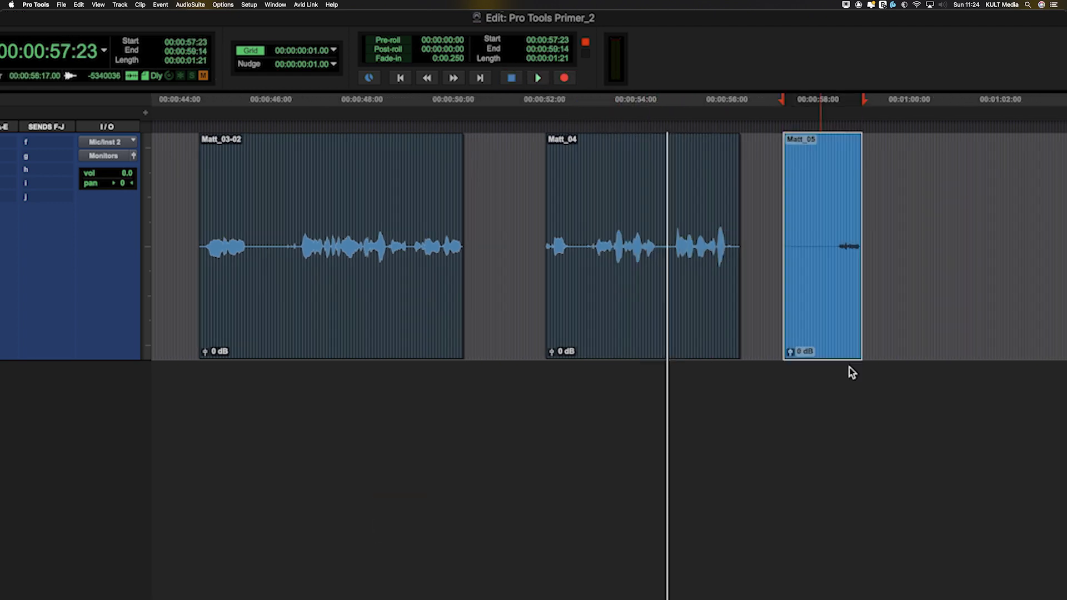
{"action": "key", "text": "super+z"}
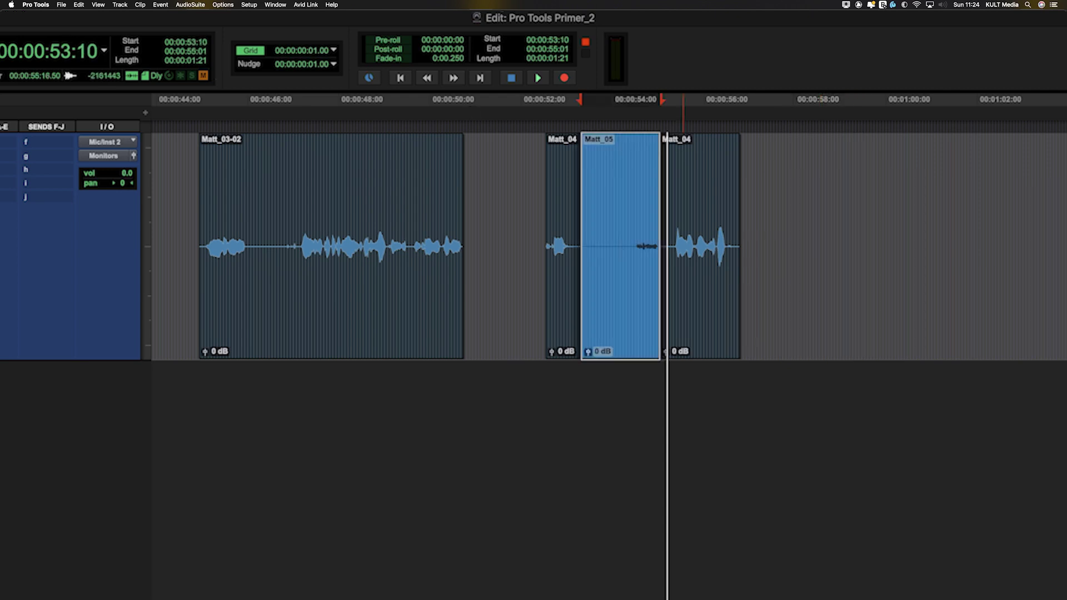
Step: Switch to Destructive mode, delete Matt_05, and record destructively into Matt_04 up to 55:04
{"action": "right_click", "coordinate": [565, 80]}
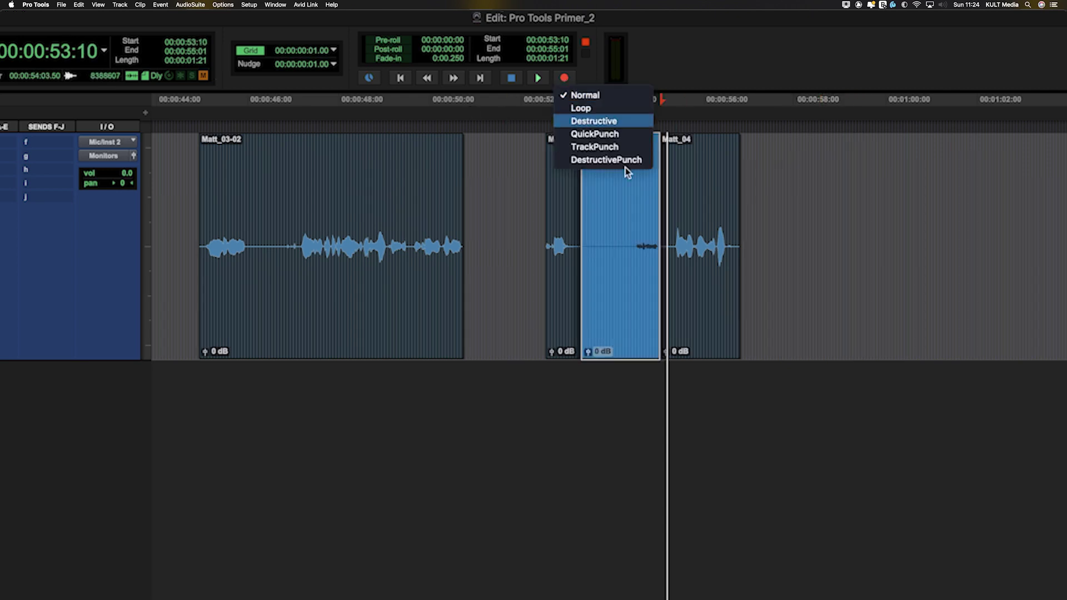
{"action": "left_click", "coordinate": [611, 119]}
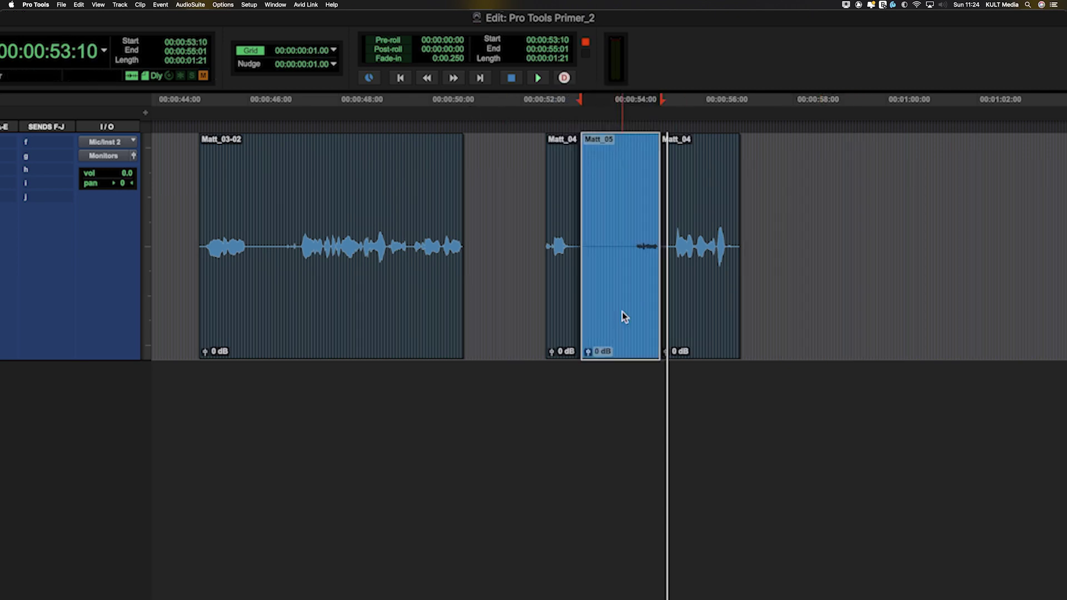
{"action": "key", "text": "Delete"}
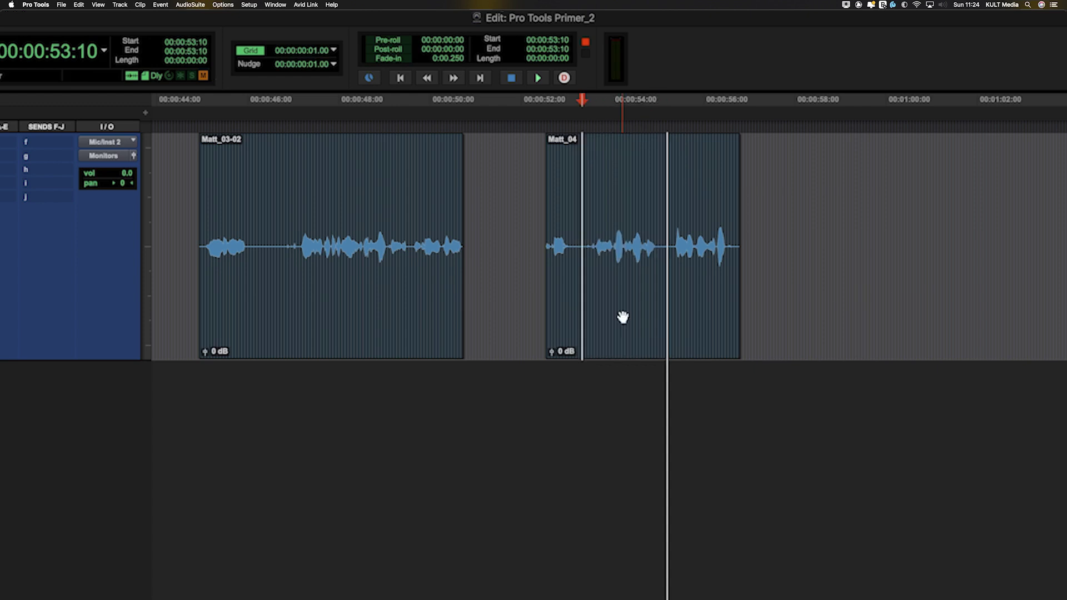
{"action": "left_click", "coordinate": [663, 230], "text": "shift"}
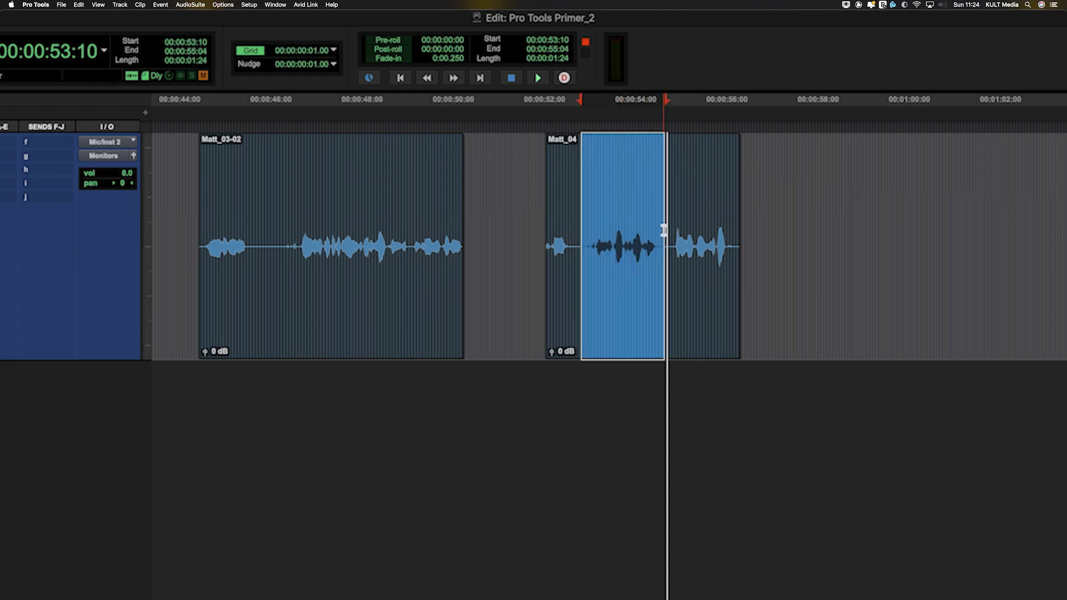
{"action": "key", "text": "super+space"}
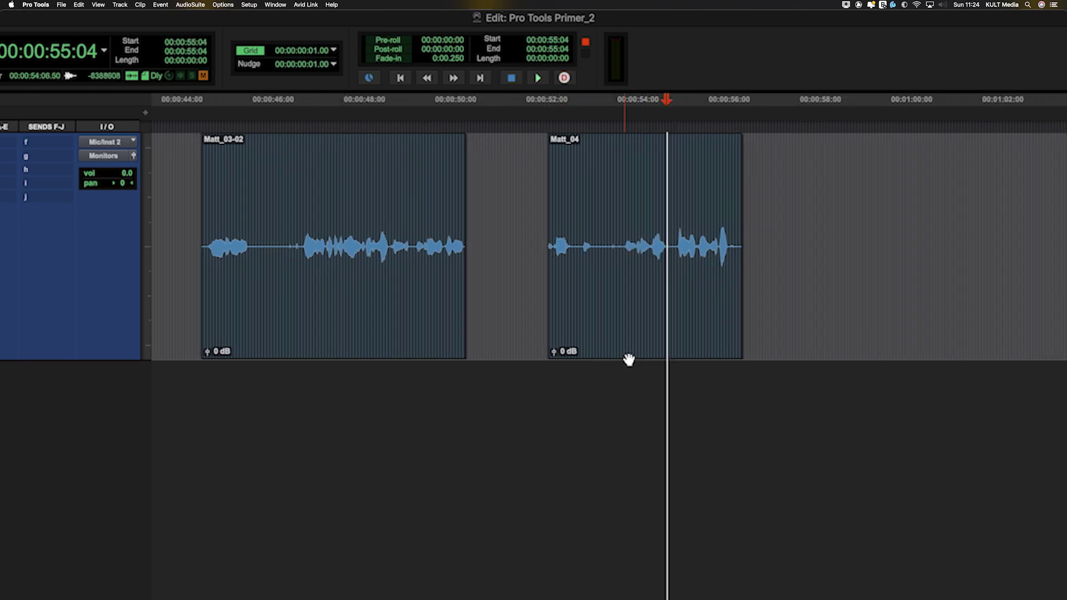
Step: Select Matt_04 and undo/redo to compare with the Matt_05 version
{"action": "double_click", "coordinate": [588, 233]}
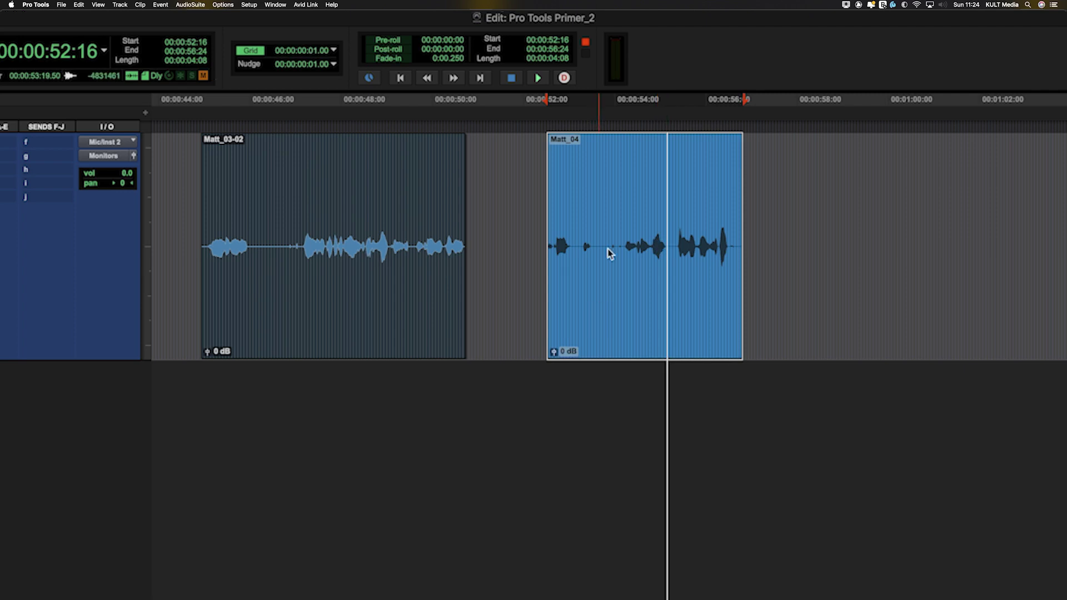
{"action": "key", "text": "super+z"}
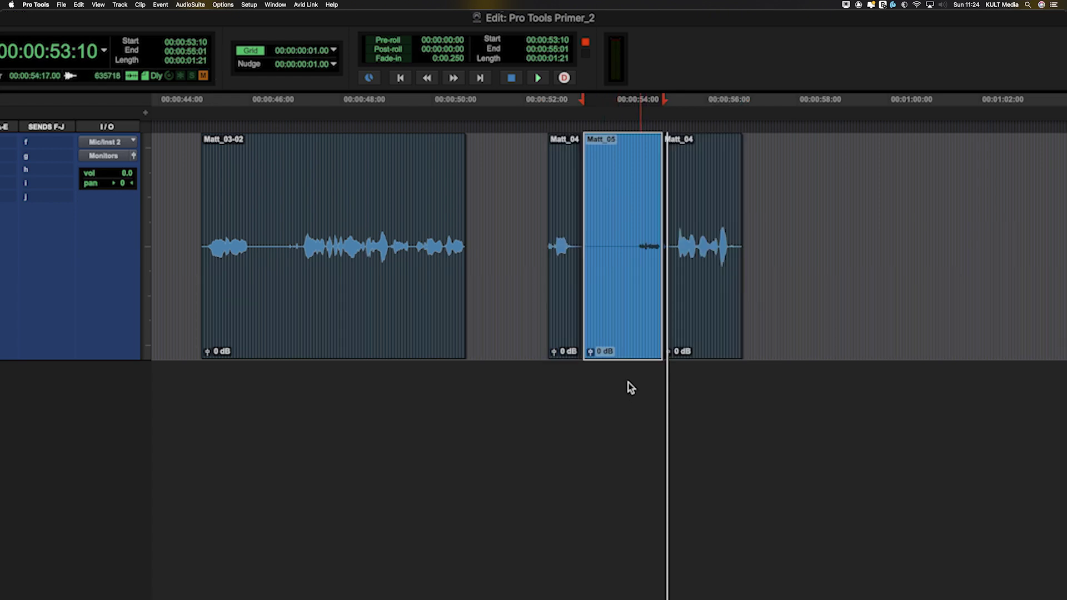
{"action": "key", "text": "super+z"}
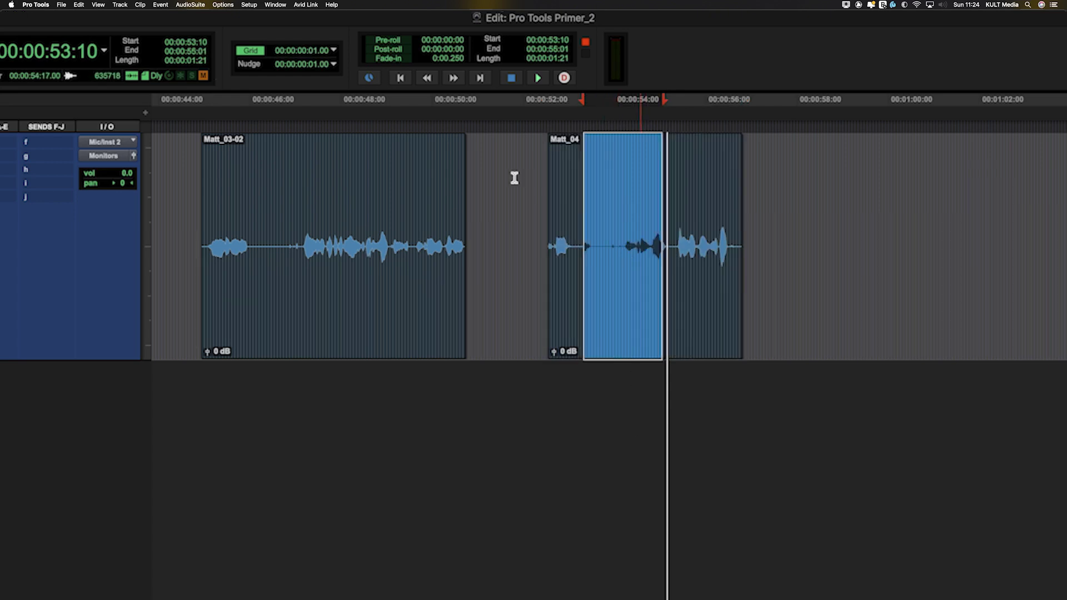
{"action": "right_click", "coordinate": [564, 79]}
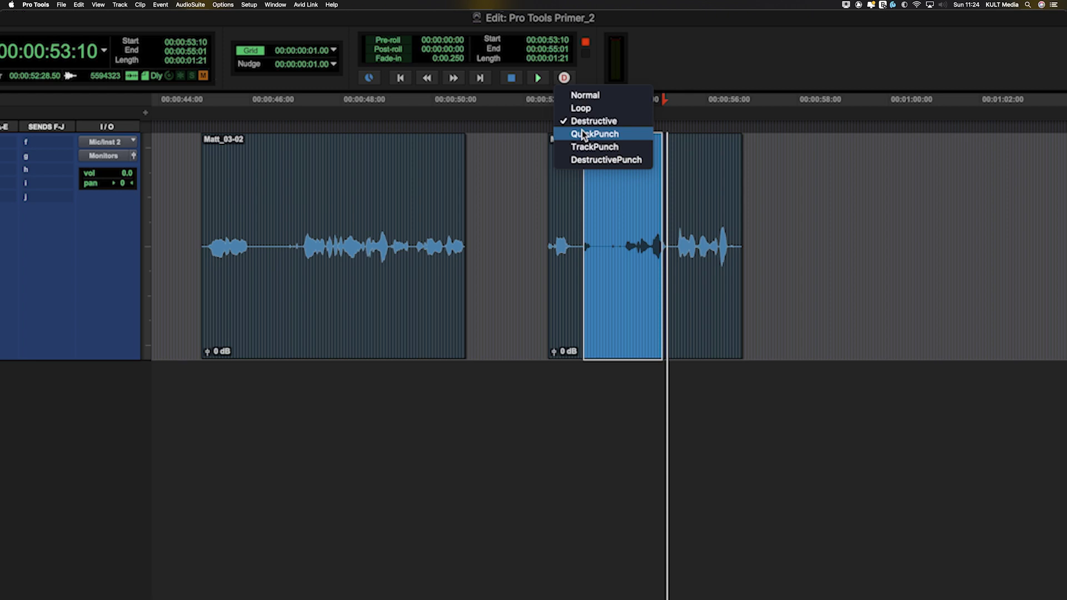
Step: Switch to QuickPunch and punch in take Matt_05-01 during playback from 53:18, ending at 00:01:15:14
{"action": "left_click", "coordinate": [604, 139]}
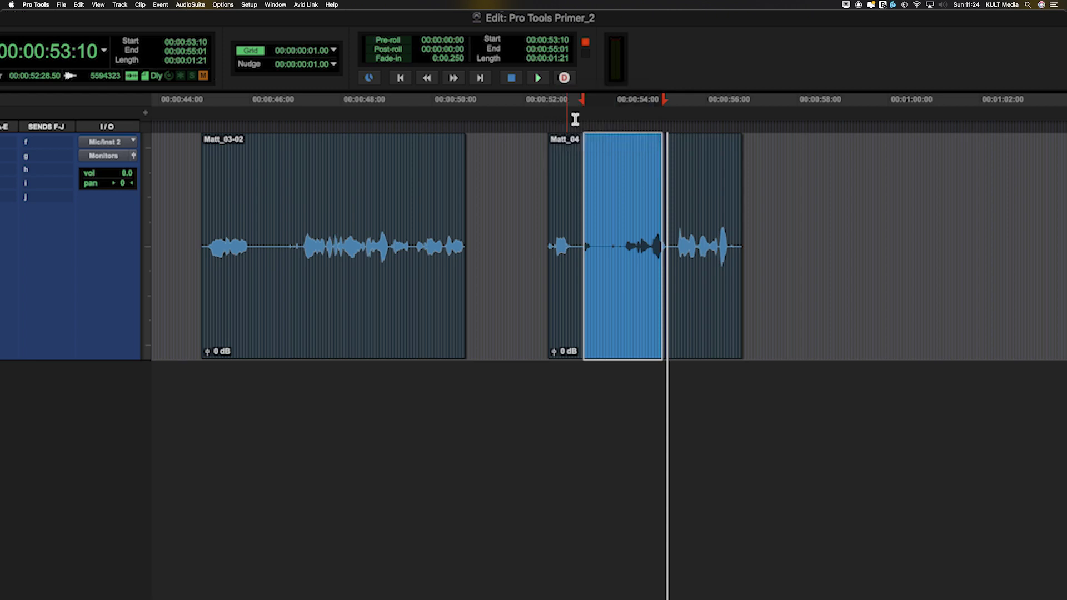
{"action": "left_click", "coordinate": [909, 194]}
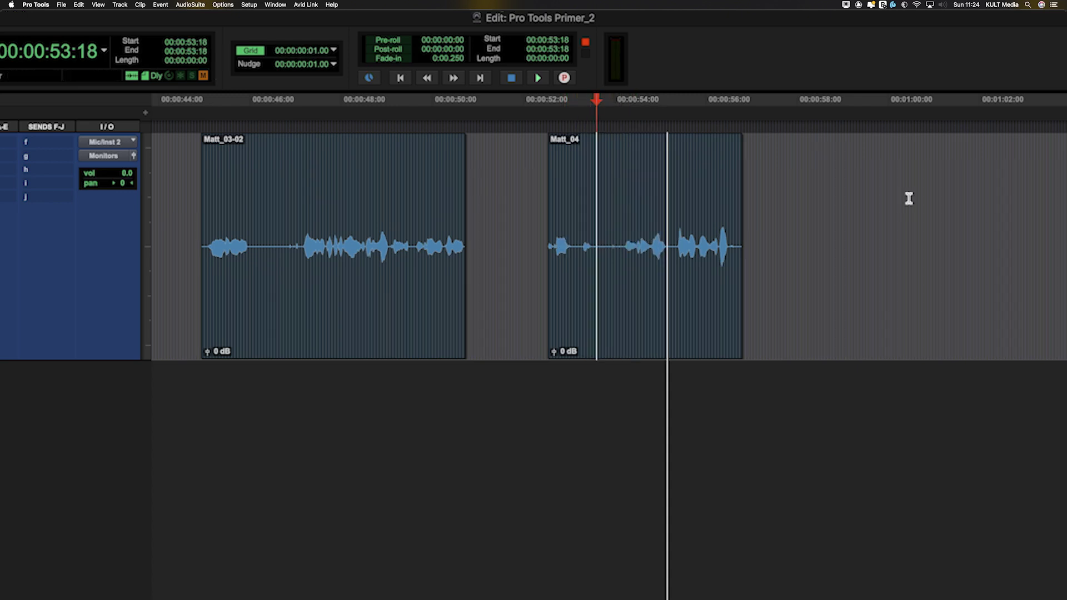
{"action": "key", "text": "space"}
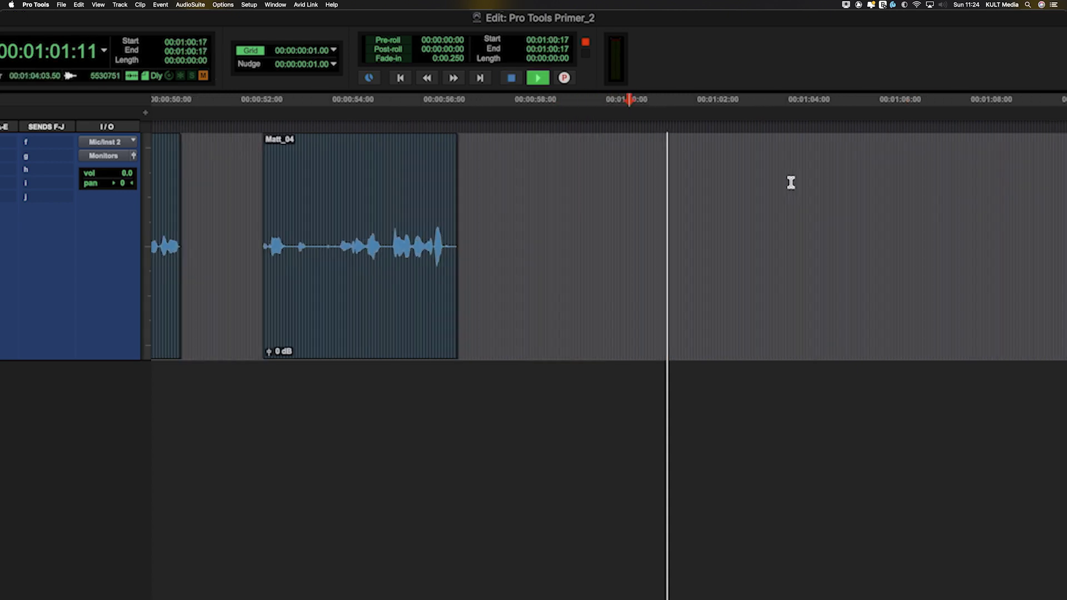
{"action": "key", "text": "super+bracketleft"}
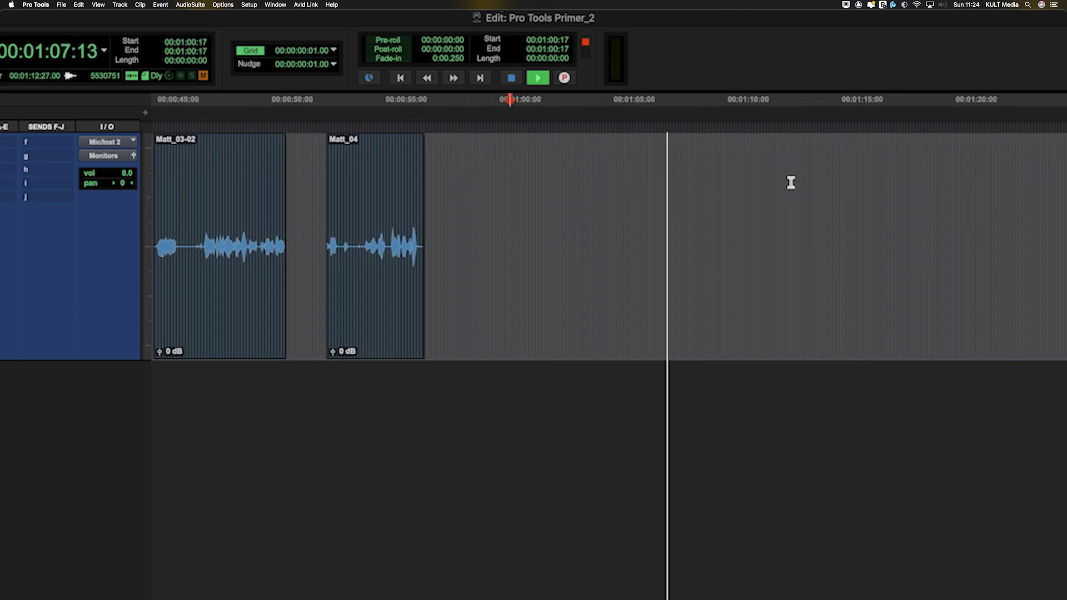
{"action": "key", "text": "super+space"}
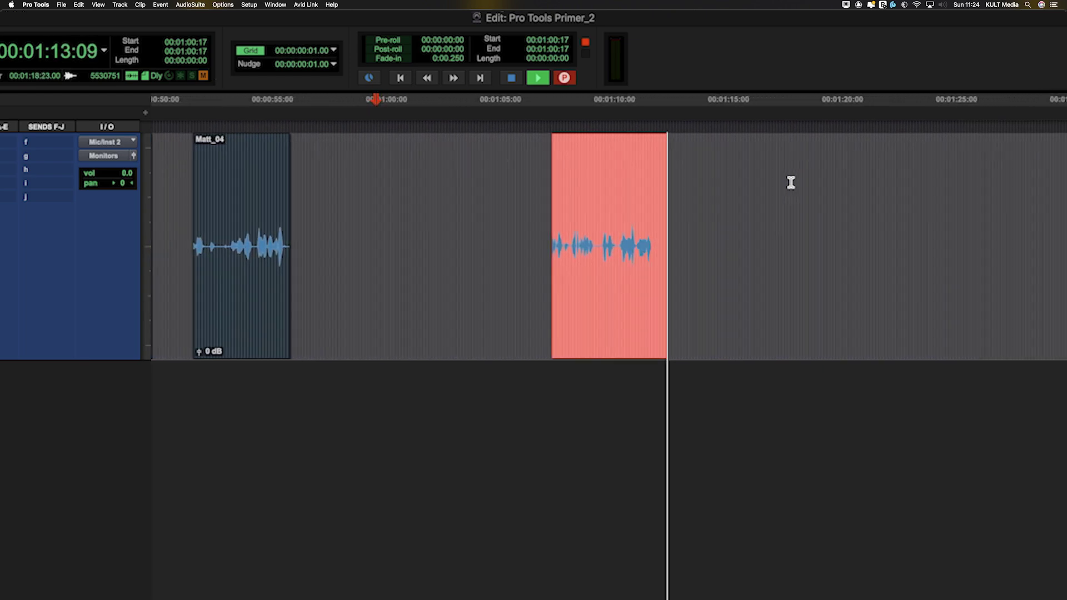
{"action": "key", "text": "space"}
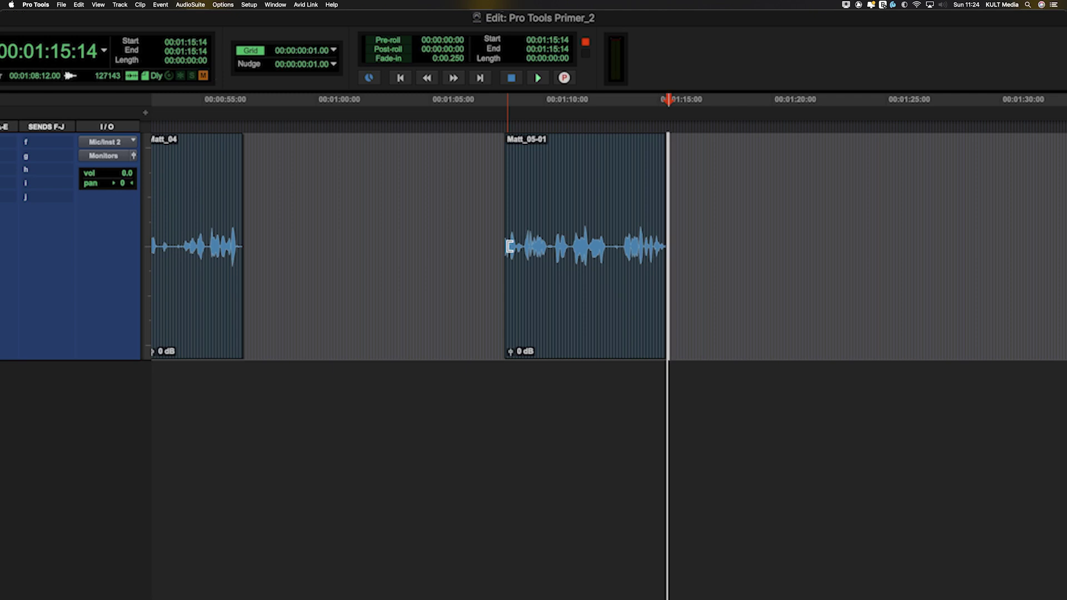
Step: Trim Matt_05-01's start earlier to reveal the full Matt_05 take from about 00:01:00:17
{"action": "left_click_drag", "start_coordinate": [510, 246], "coordinate": [284, 234]}
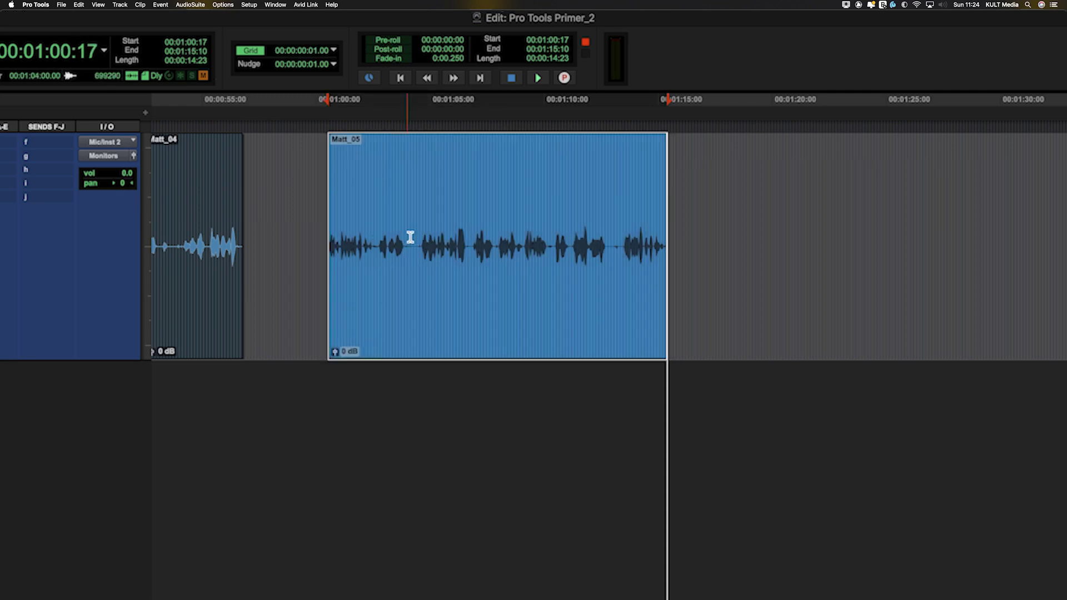
{"action": "key", "text": "super+z"}
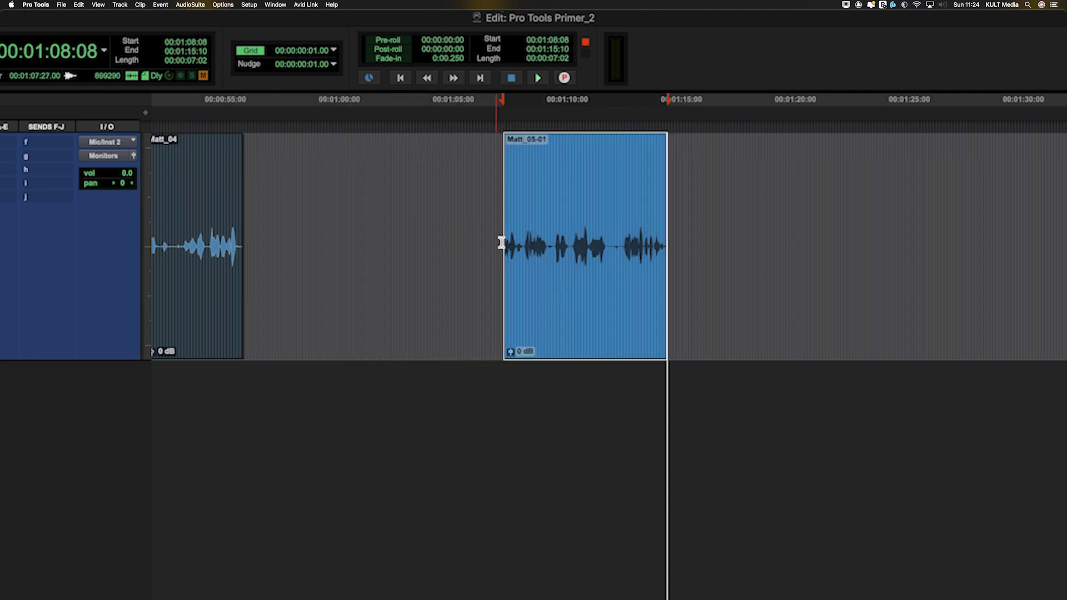
{"action": "left_click_drag", "start_coordinate": [510, 242], "coordinate": [280, 239]}
{"action": "left_click", "coordinate": [372, 236]}
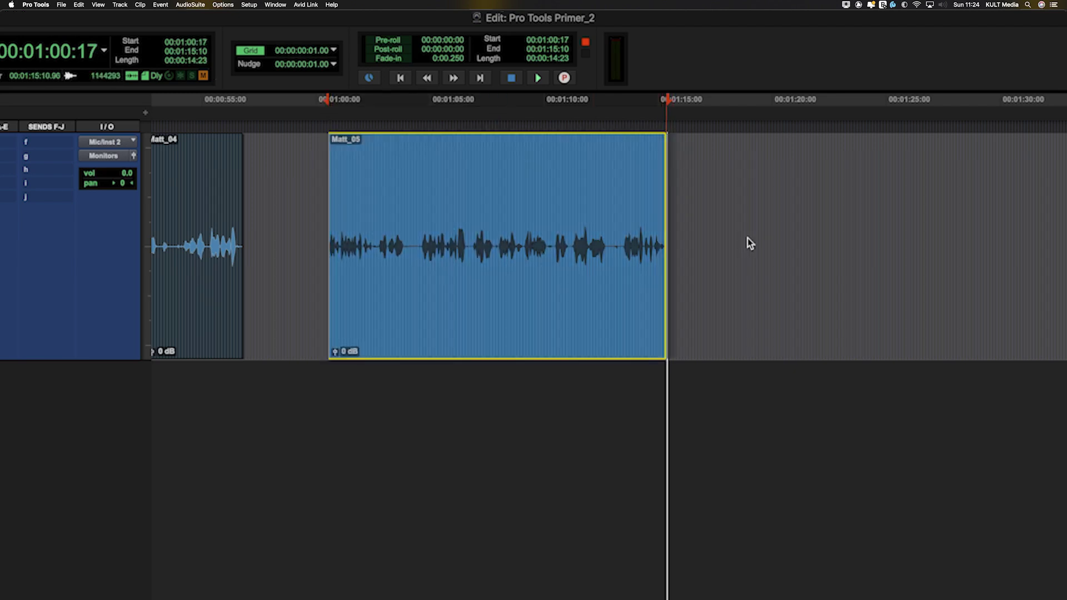
Step: Clear the selection and place the insertion point at 00:00:57:29
{"action": "left_click", "coordinate": [611, 214]}
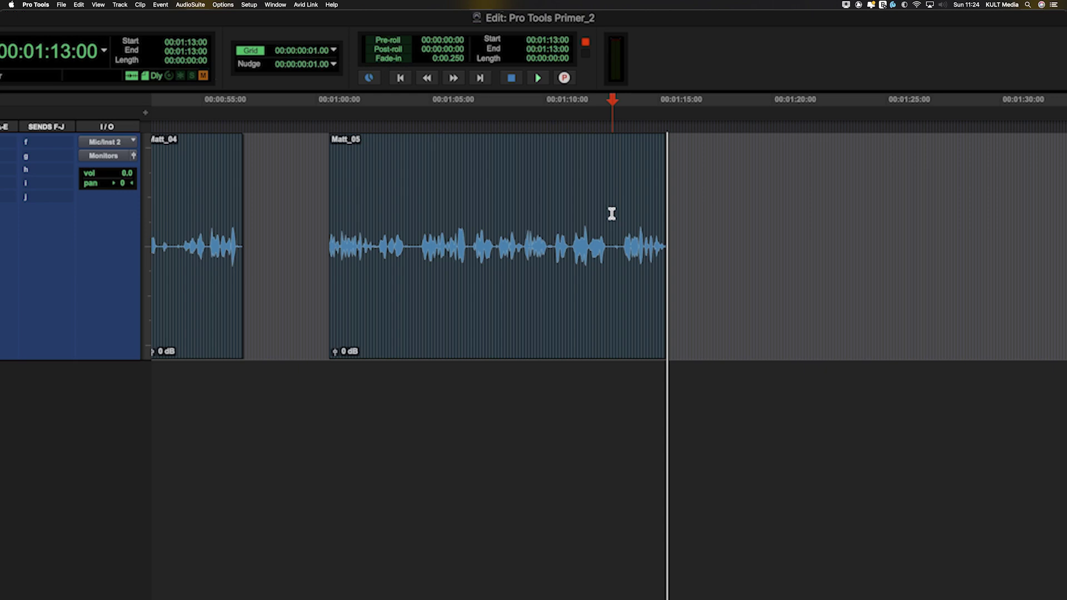
{"action": "scroll", "coordinate": [633, 214], "scroll_direction": "left", "scroll_amount": 2}
{"action": "left_click", "coordinate": [641, 198]}
{"action": "left_click", "coordinate": [368, 190]}
{"action": "left_click", "coordinate": [325, 178]}
Step: Play from 00:00:57:29 and QuickPunch in and out over Matt_05
{"action": "key", "text": "space"}
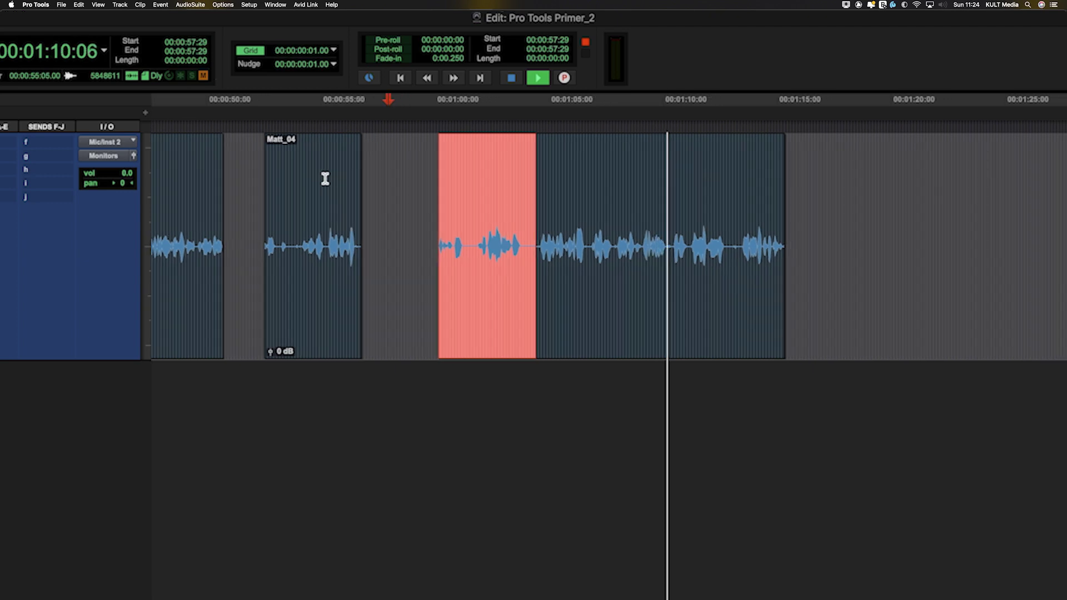
{"action": "key", "text": "super+space"}
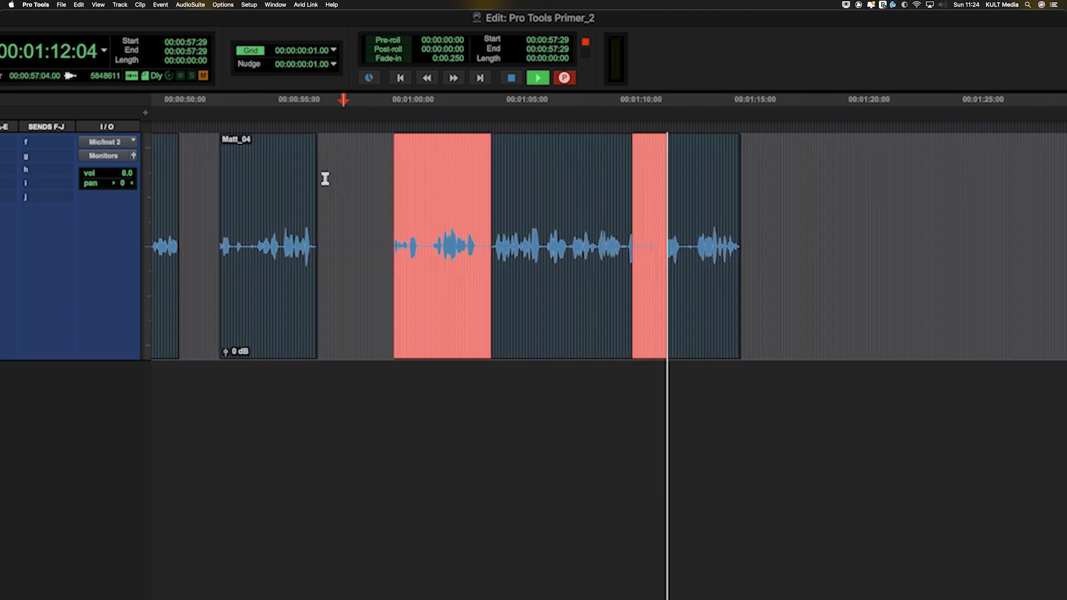
{"action": "key", "text": "super+space"}
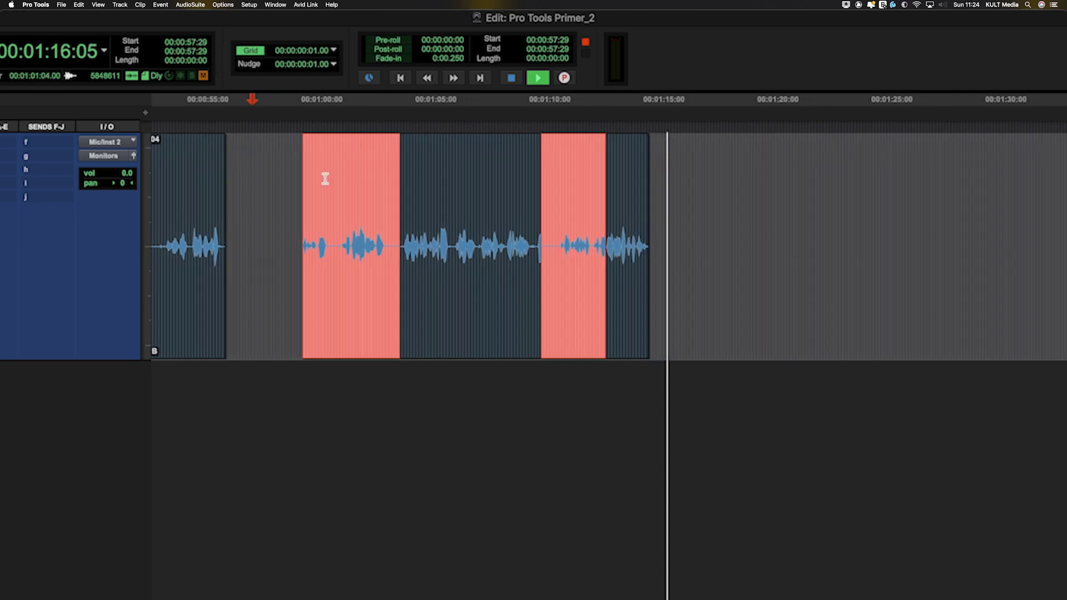
Step: Stop playback, then trim-extend Matt_06-01 to about 00:01:05 and Matt_06-02 to 00:01:16:27 over Matt_05
{"action": "key", "text": "space"}
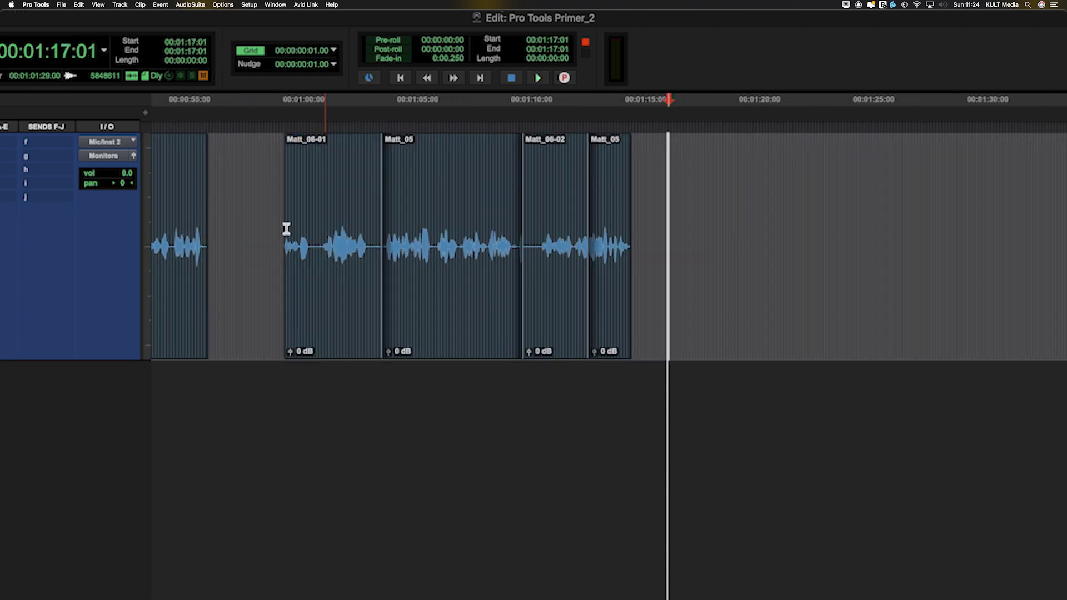
{"action": "left_click_drag", "start_coordinate": [291, 253], "coordinate": [219, 256]}
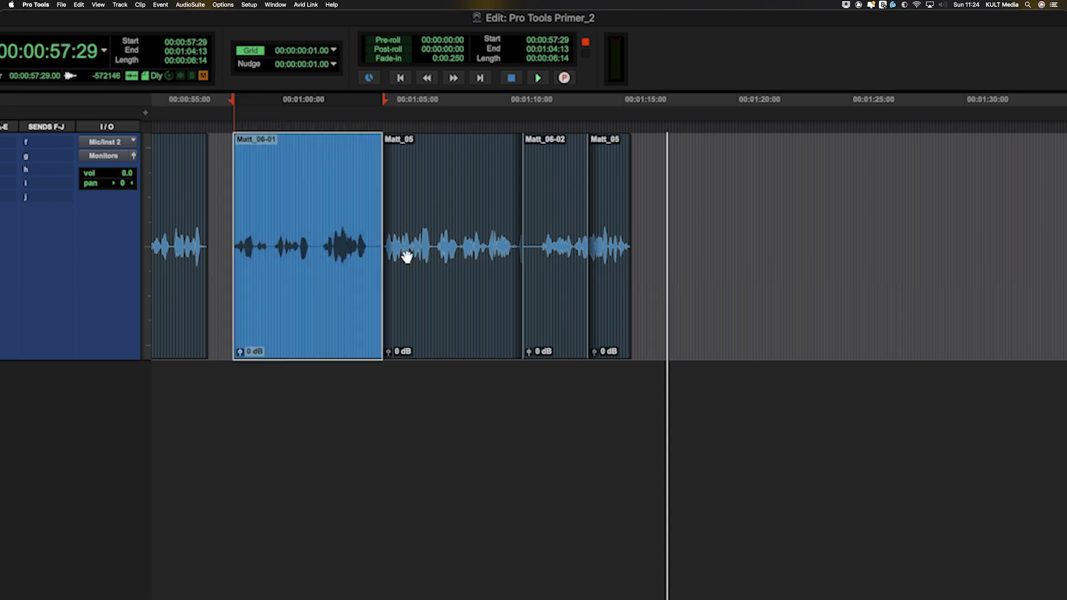
{"action": "left_click_drag", "start_coordinate": [381, 250], "coordinate": [420, 250]}
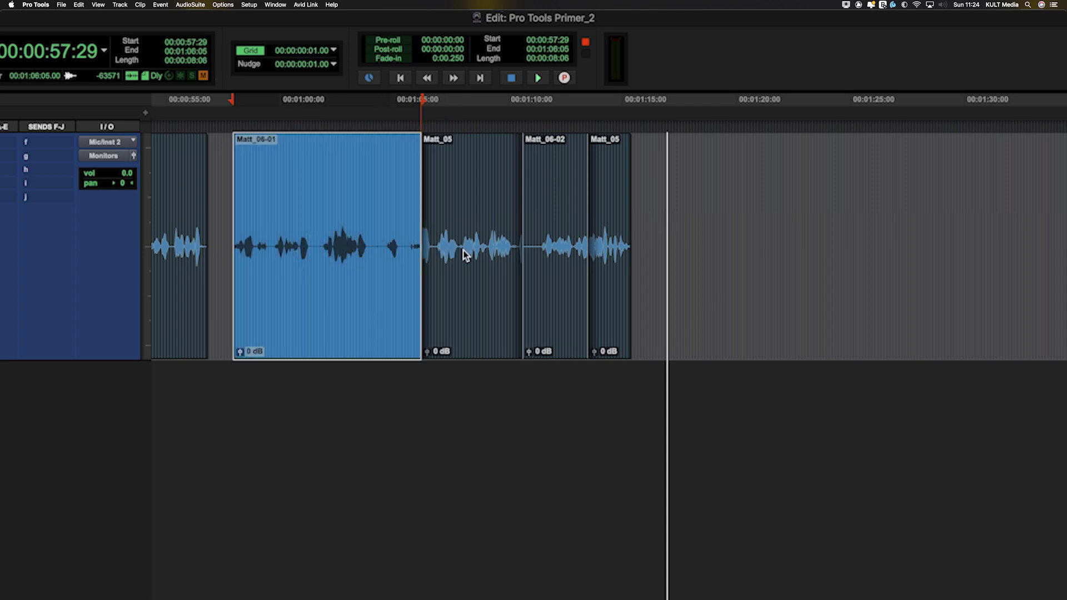
{"action": "left_click_drag", "start_coordinate": [527, 249], "coordinate": [491, 250]}
{"action": "left_click_drag", "start_coordinate": [582, 245], "coordinate": [669, 251]}
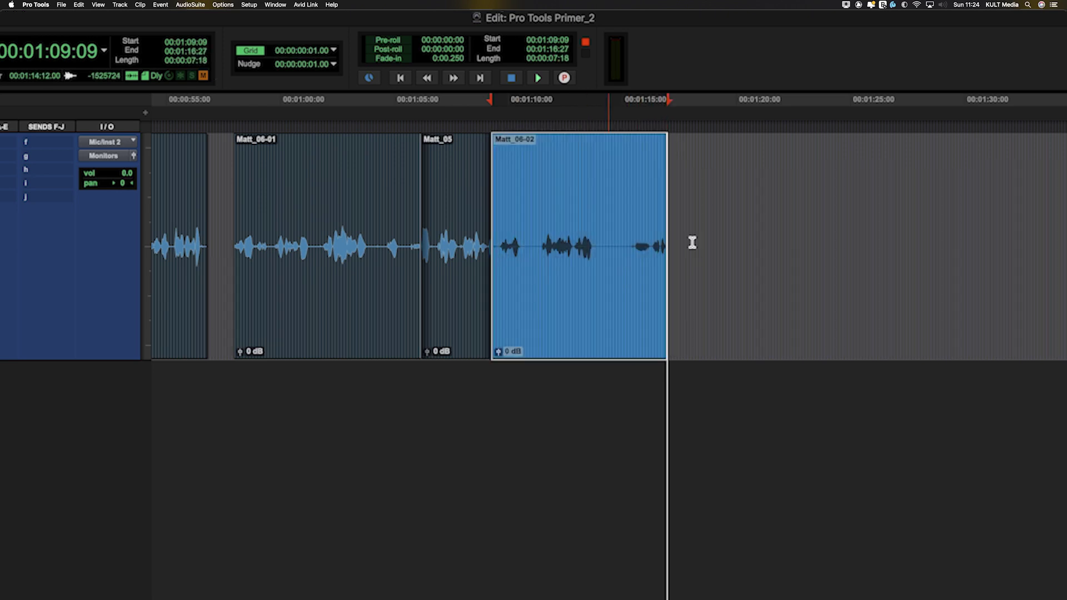
{"action": "left_click", "coordinate": [691, 234]}
{"action": "key", "text": "super+bracketleft"}
{"action": "left_click_drag", "start_coordinate": [566, 261], "coordinate": [447, 264]}
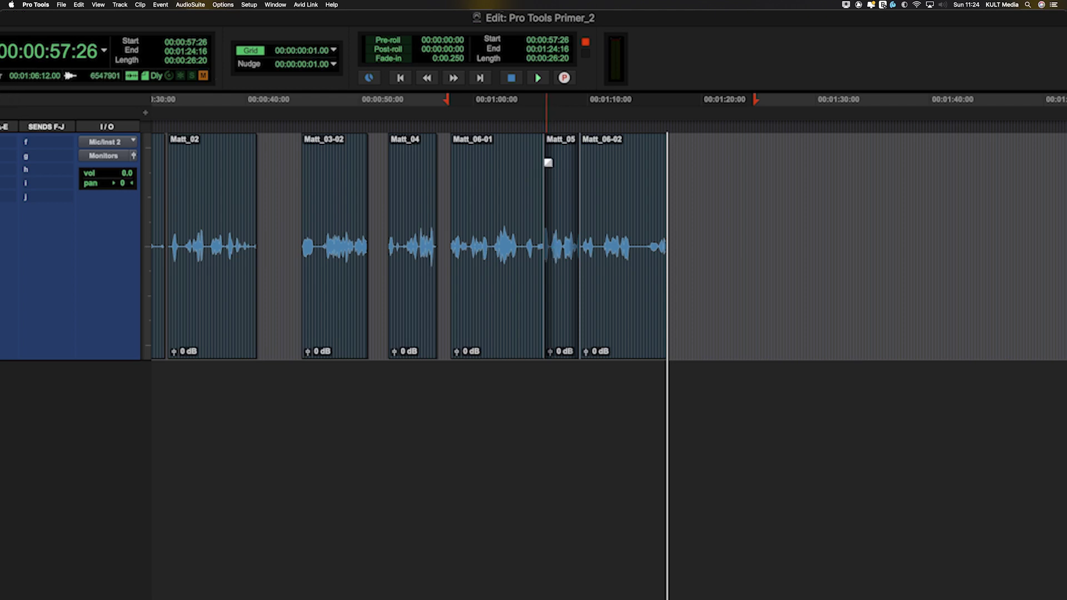
{"action": "left_click", "coordinate": [605, 308]}
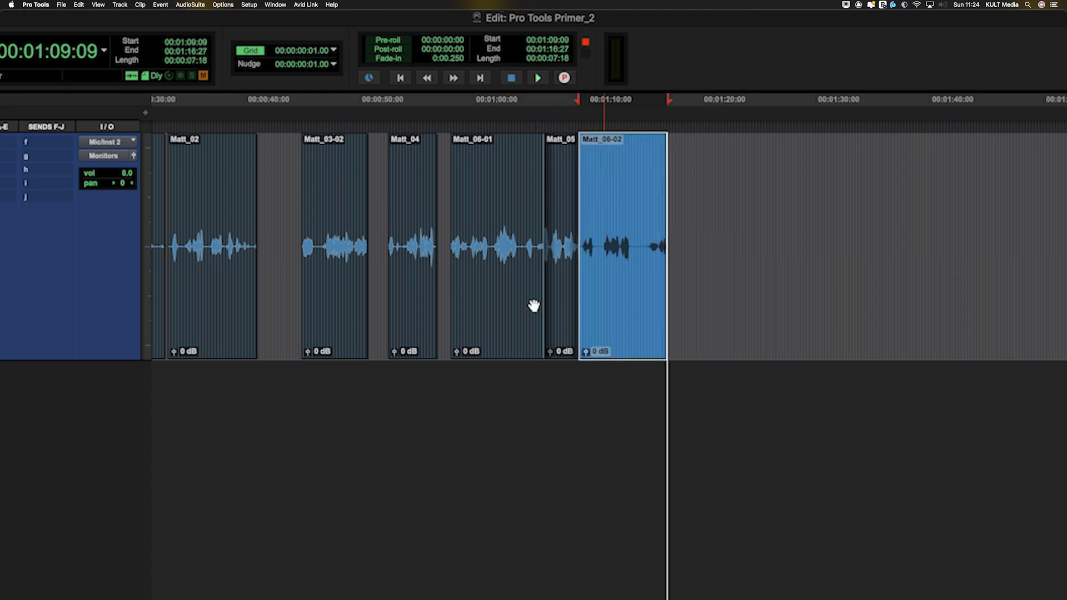
{"action": "left_click", "coordinate": [521, 330]}
{"action": "key", "text": "Delete"}
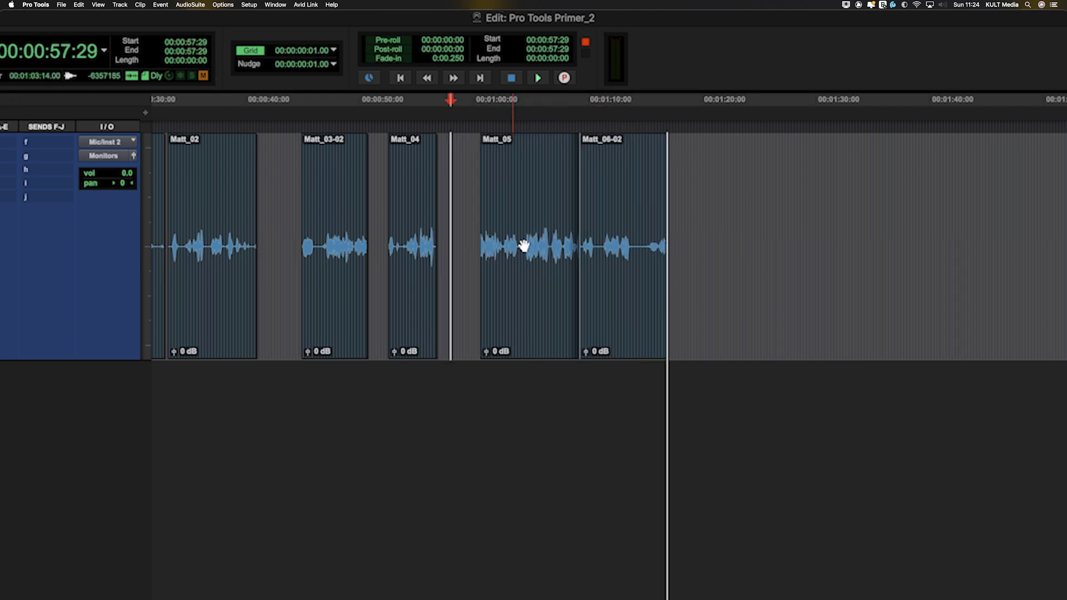
{"action": "key", "text": "super+z"}
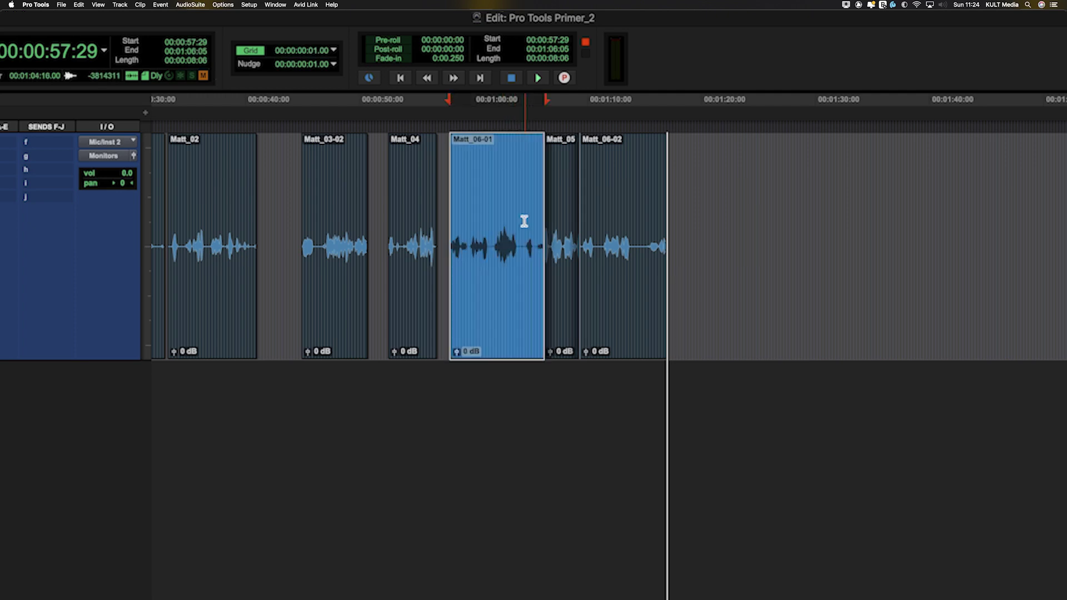
{"action": "right_click", "coordinate": [563, 78]}
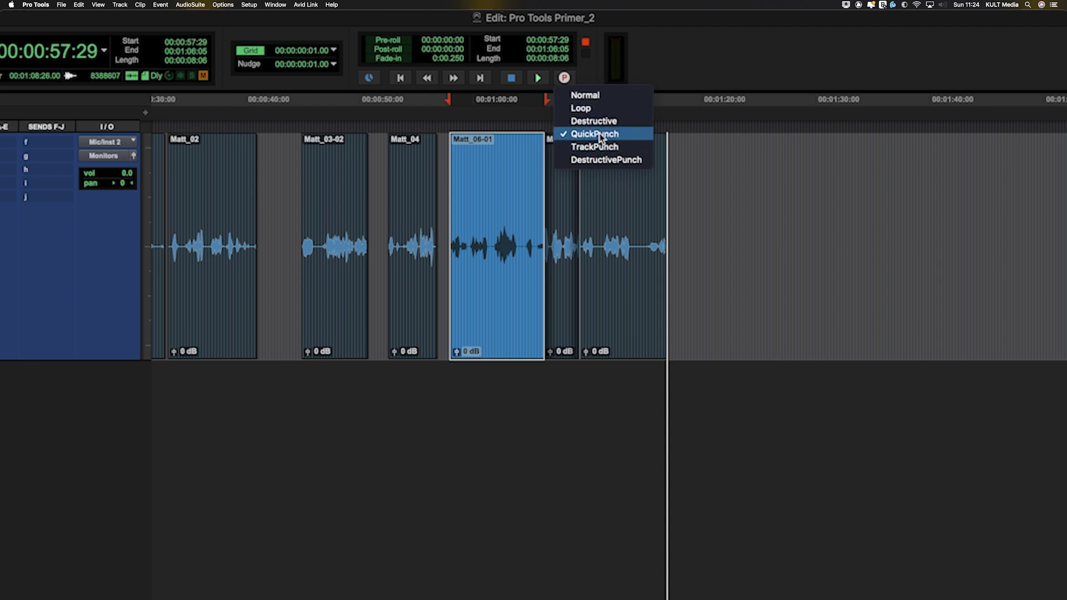
{"action": "left_click", "coordinate": [622, 211]}
{"action": "left_click", "coordinate": [625, 198]}
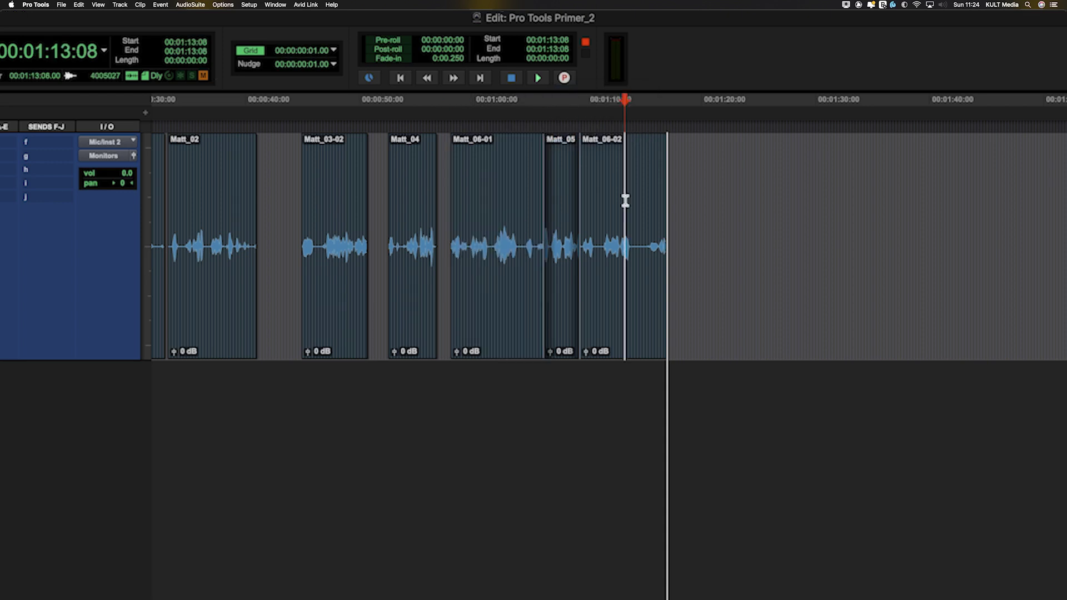
{"action": "scroll", "coordinate": [626, 197], "scroll_direction": "down", "scroll_amount": 3}
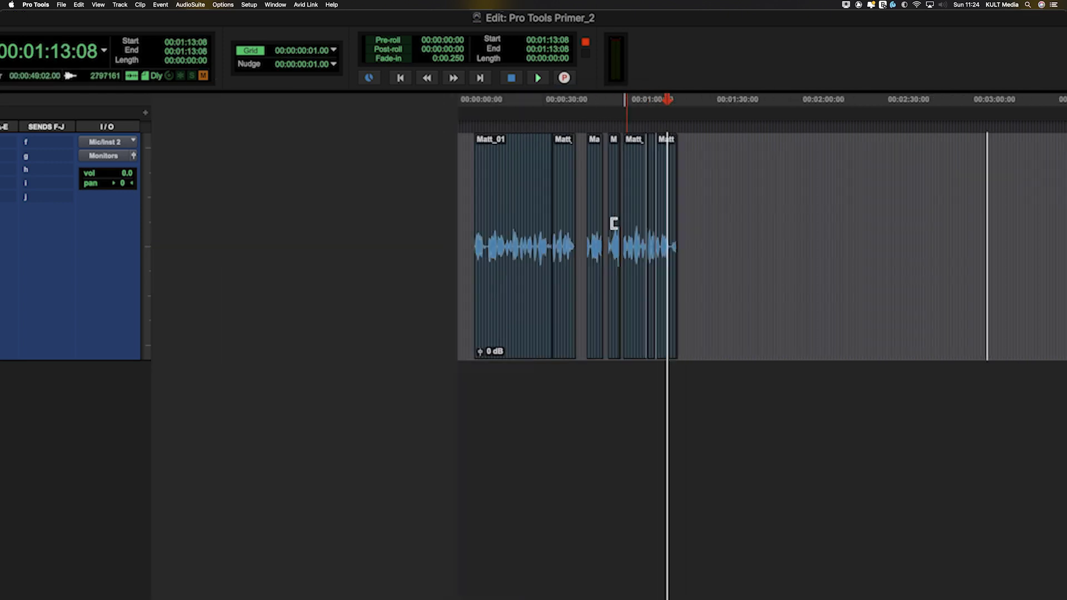